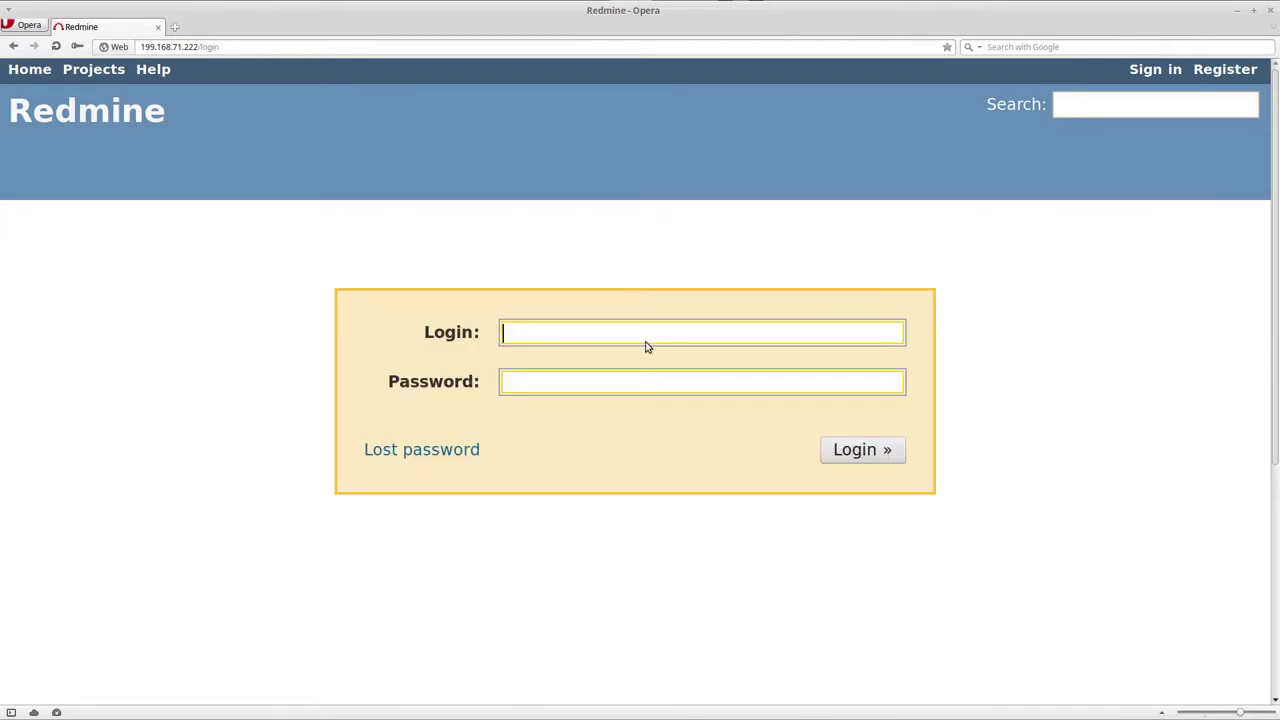
Sign in to Redmine with the account's login name and password.
type("free")
type("lancete")
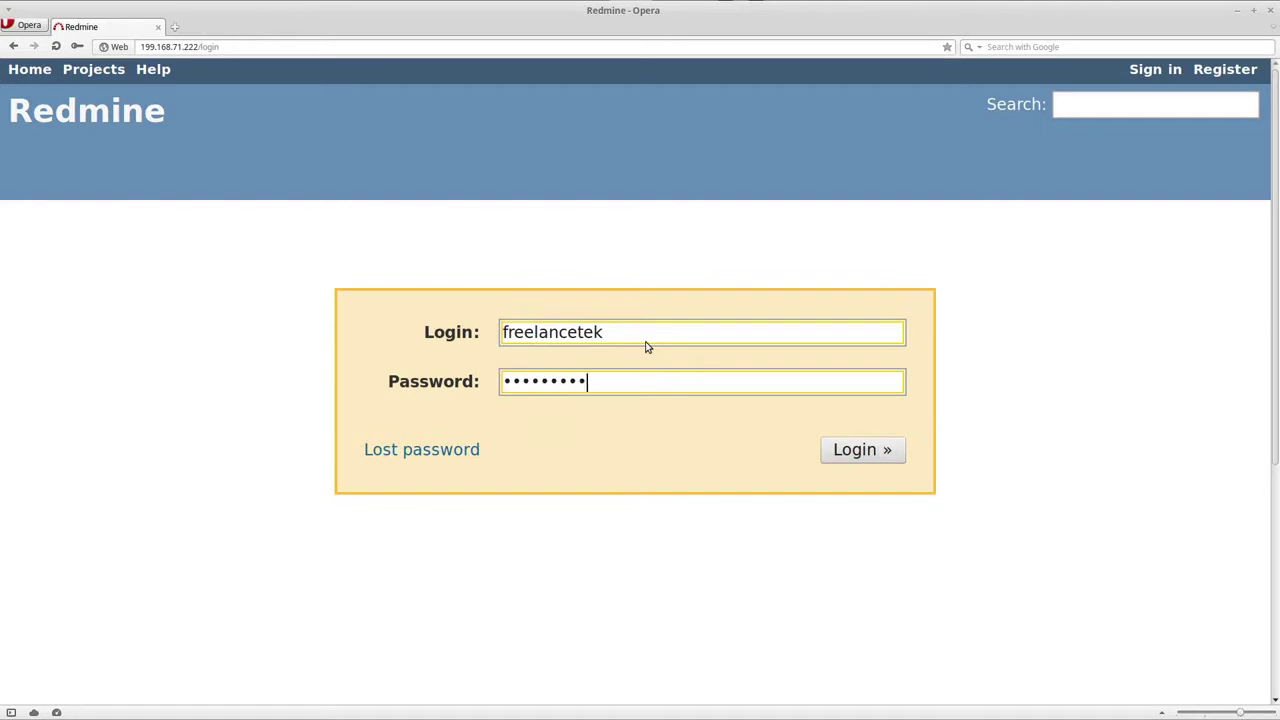
type("••")
key("Return")
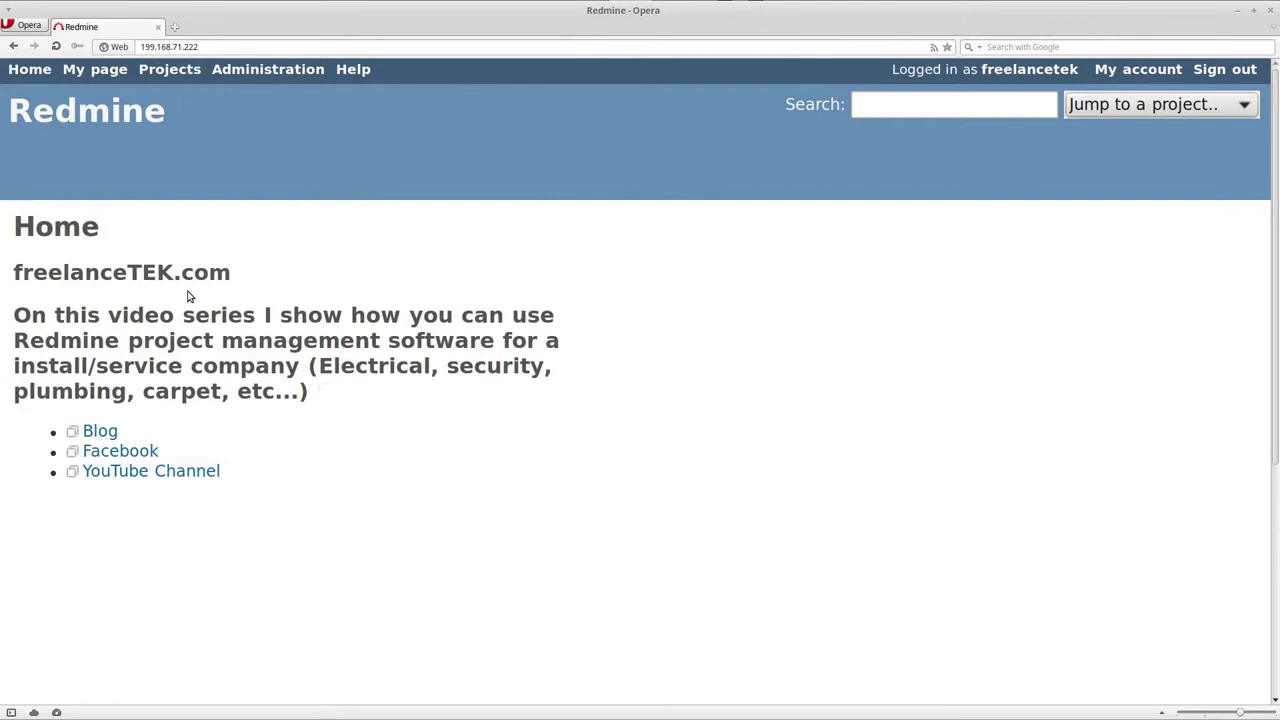
Open the Customer 1 project from the project list and review the issue tracking table in its overview.
left_click(170, 70)
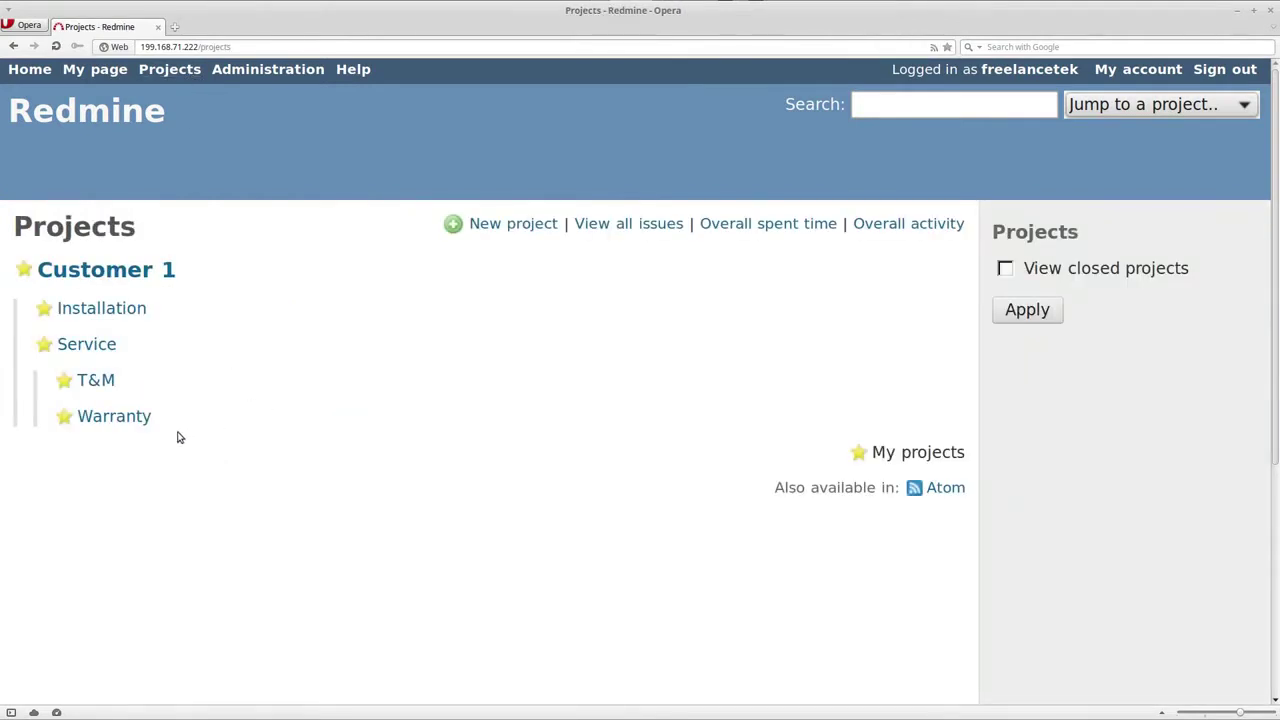
left_click(107, 277)
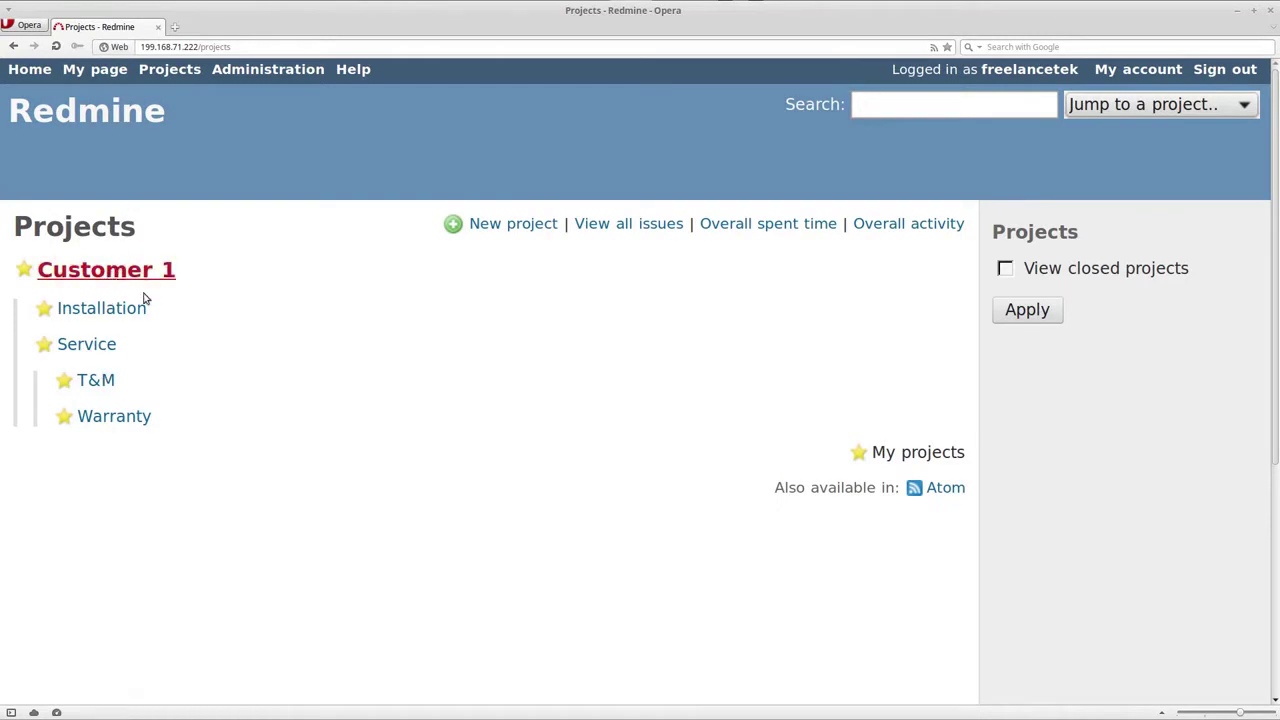
left_click(123, 272)
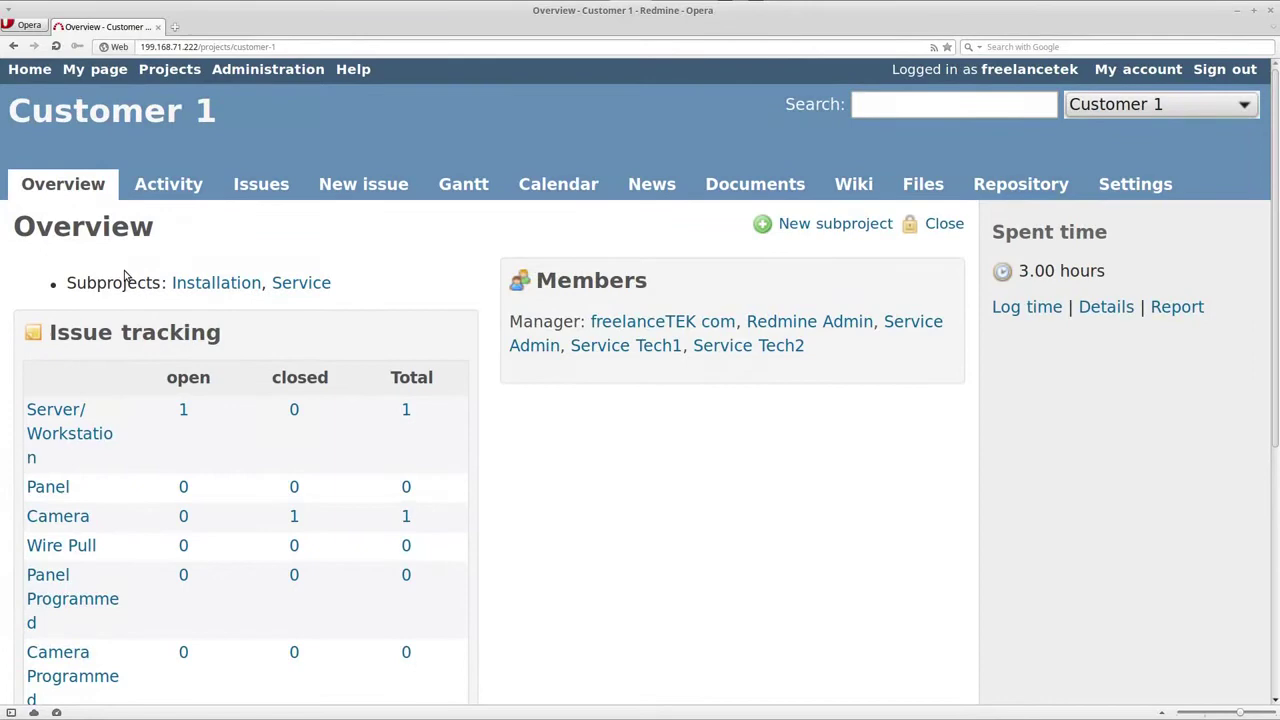
scroll(316, 350, "down", 1)
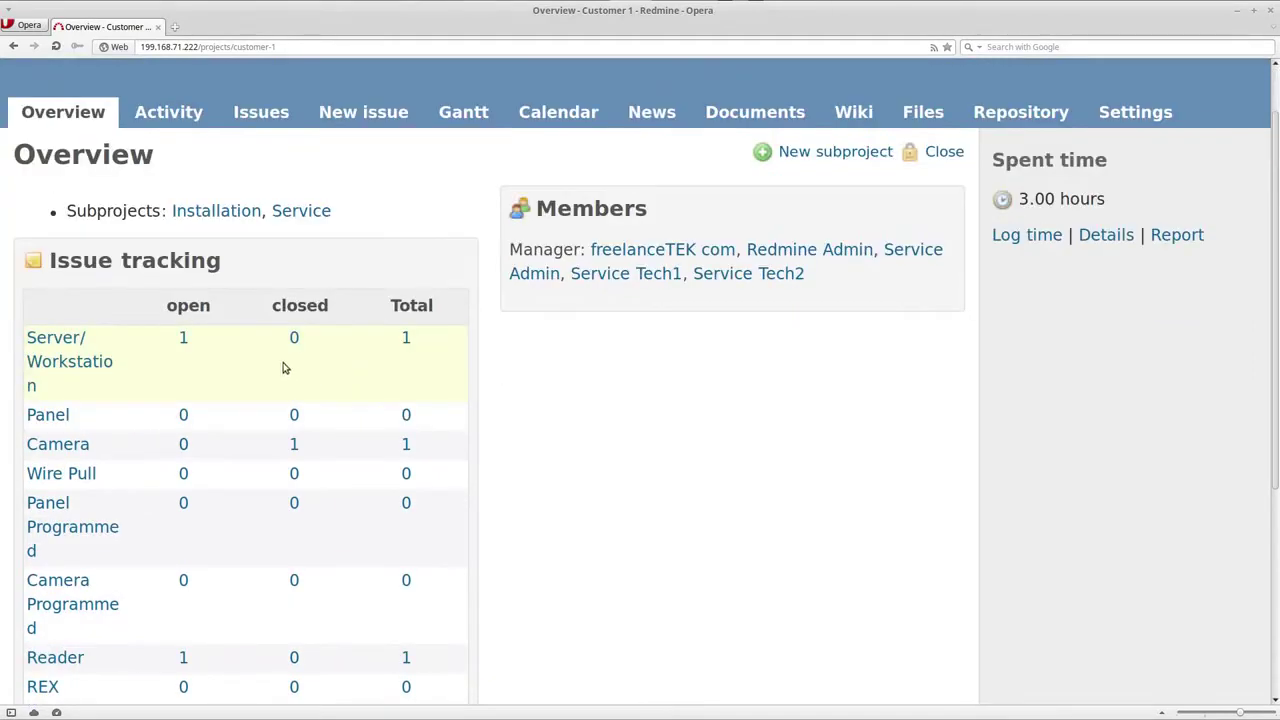
scroll(211, 500, "down", 1)
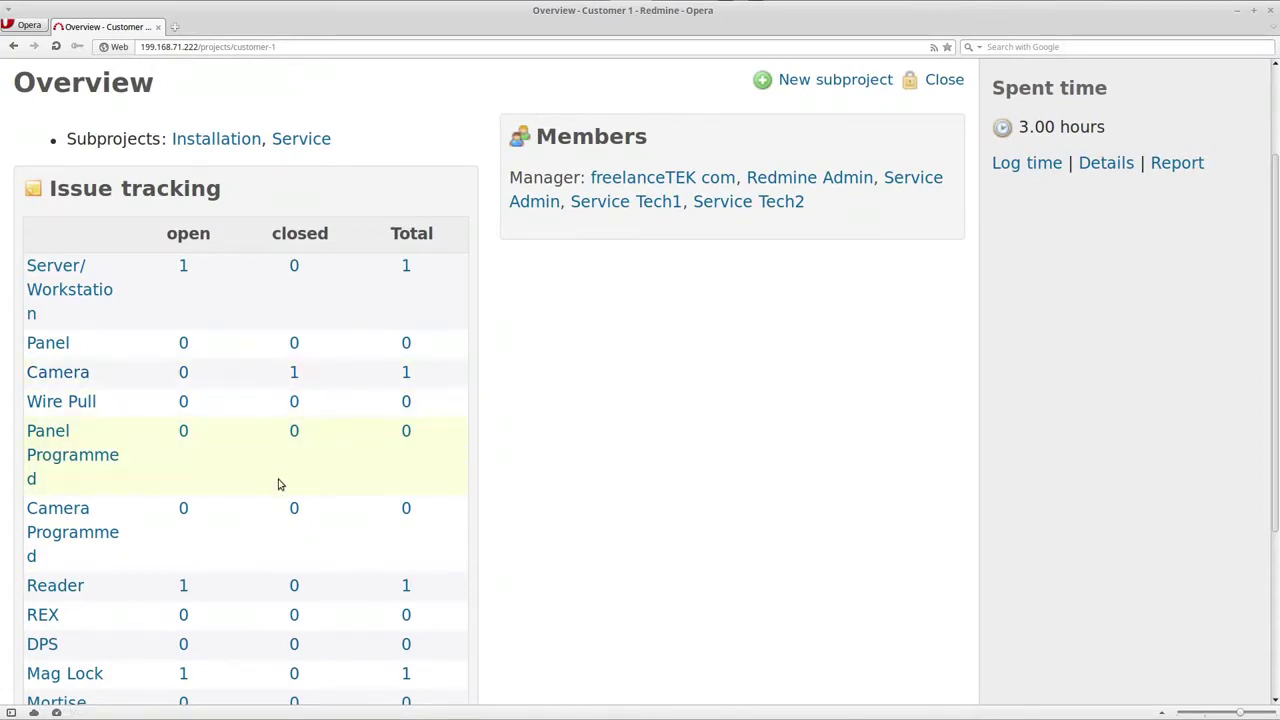
scroll(280, 484, "down", 1)
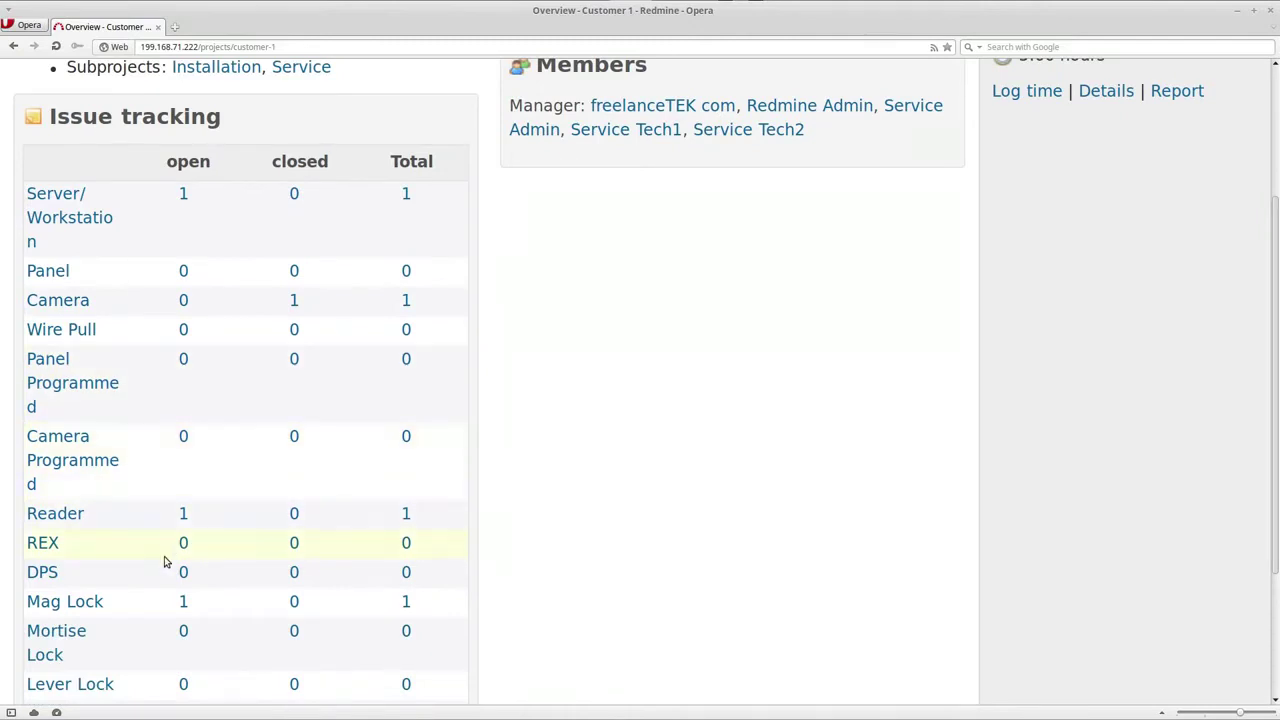
scroll(212, 556, "up", 3)
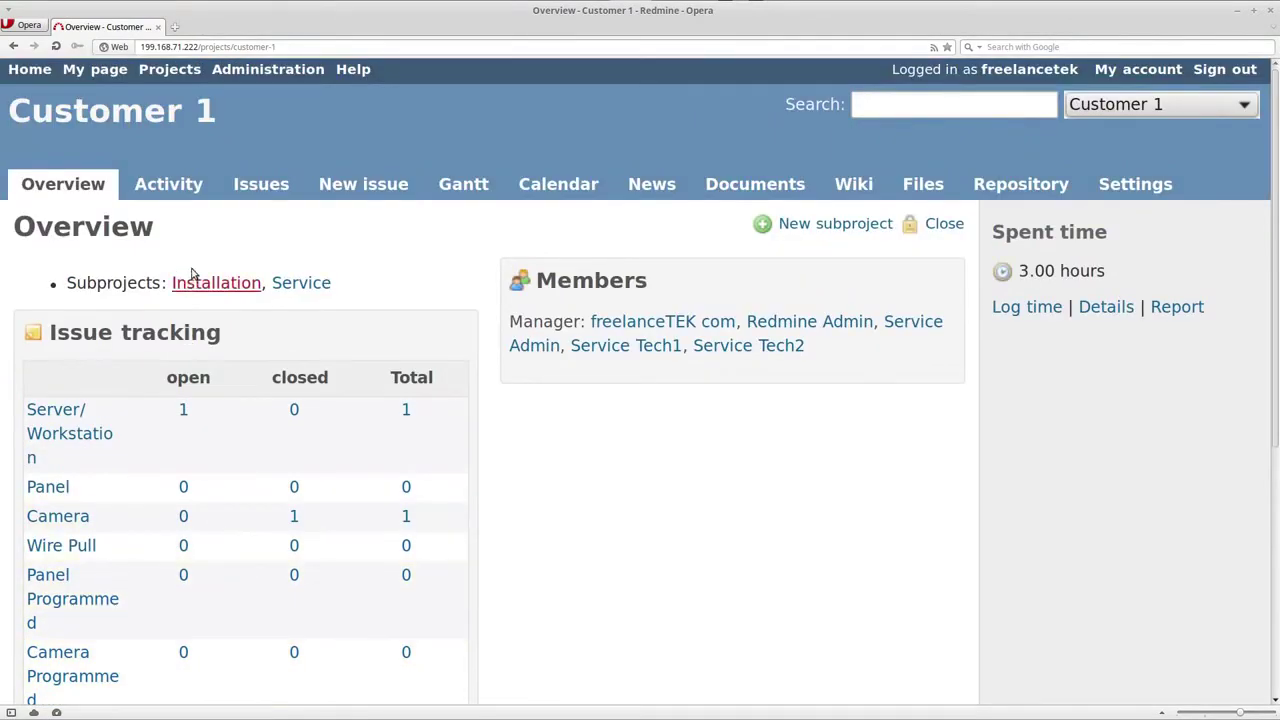
List the Customer 1 project's issues with the status filter set to any and applied.
left_click(261, 184)
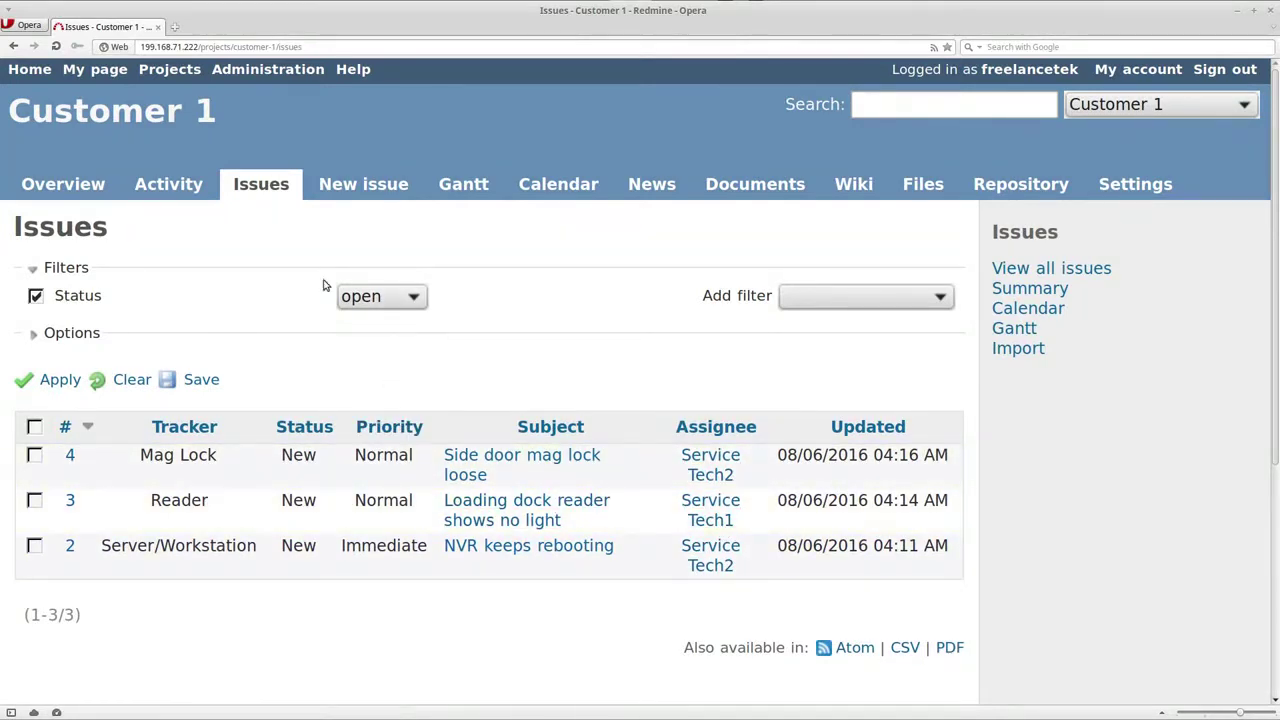
left_click(378, 299)
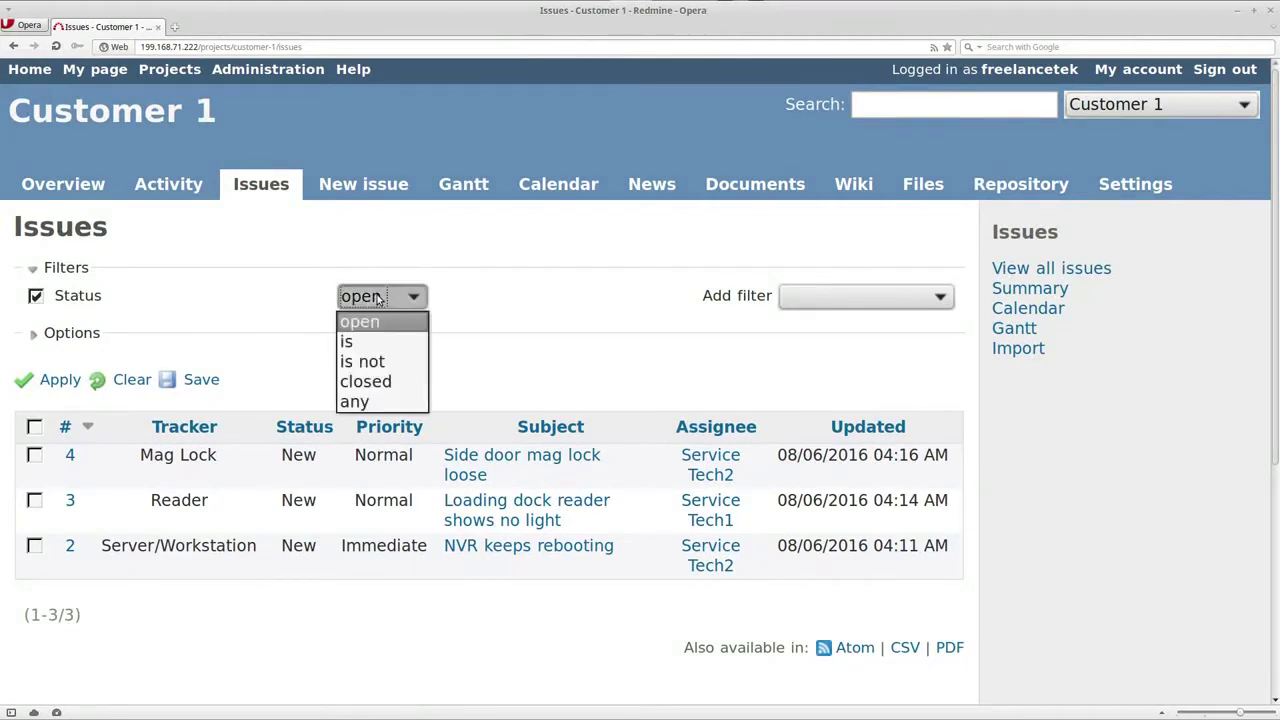
left_click(378, 401)
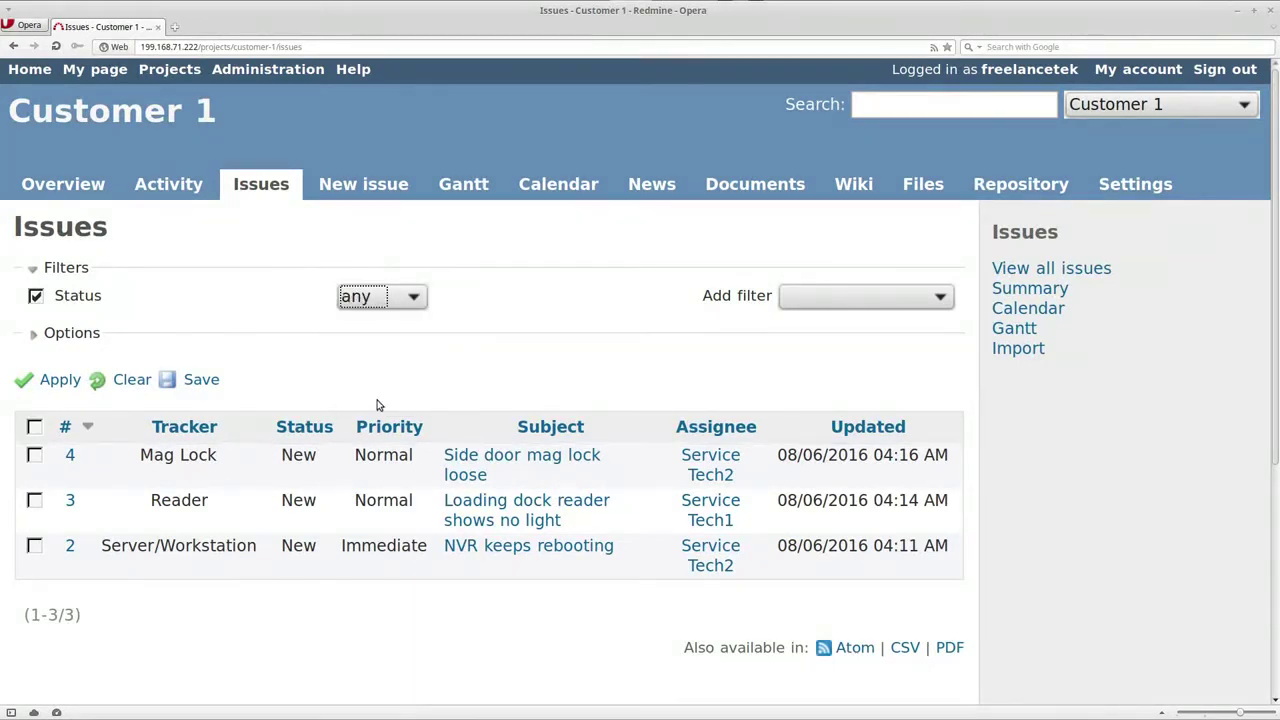
left_click(57, 384)
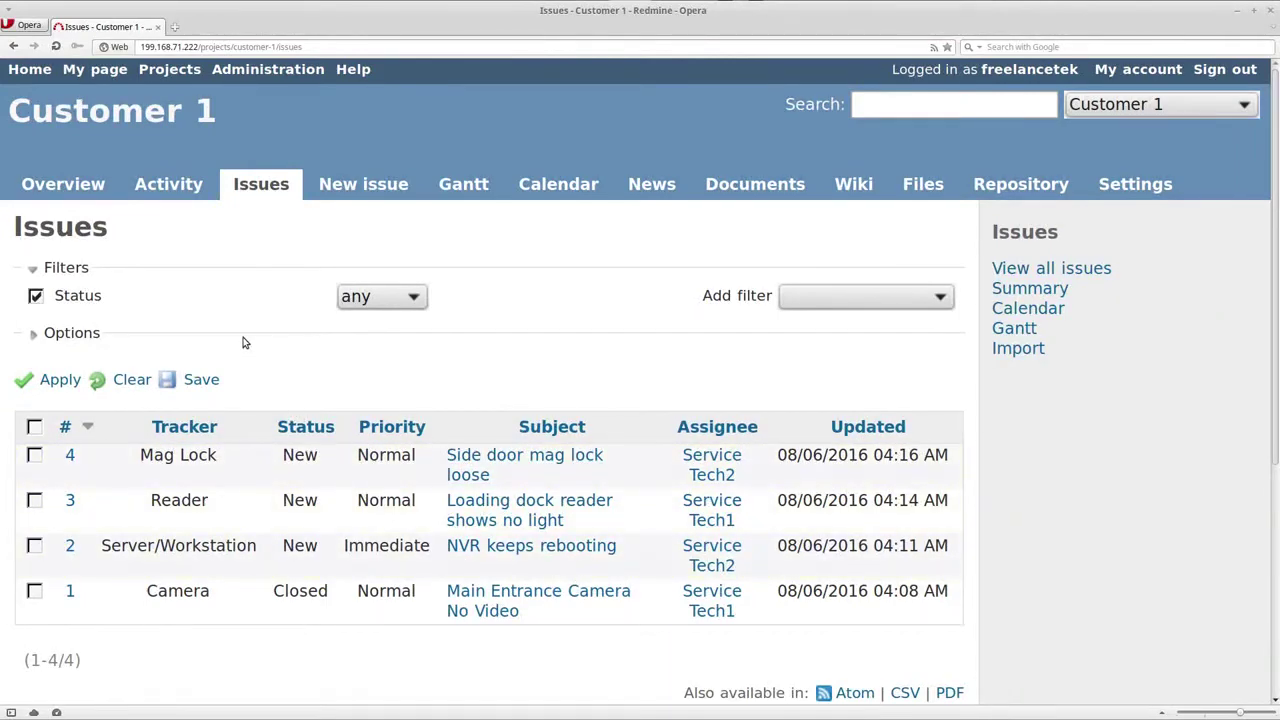
Open the Customer 1 project's activity and read through today's issue entries.
left_click(170, 185)
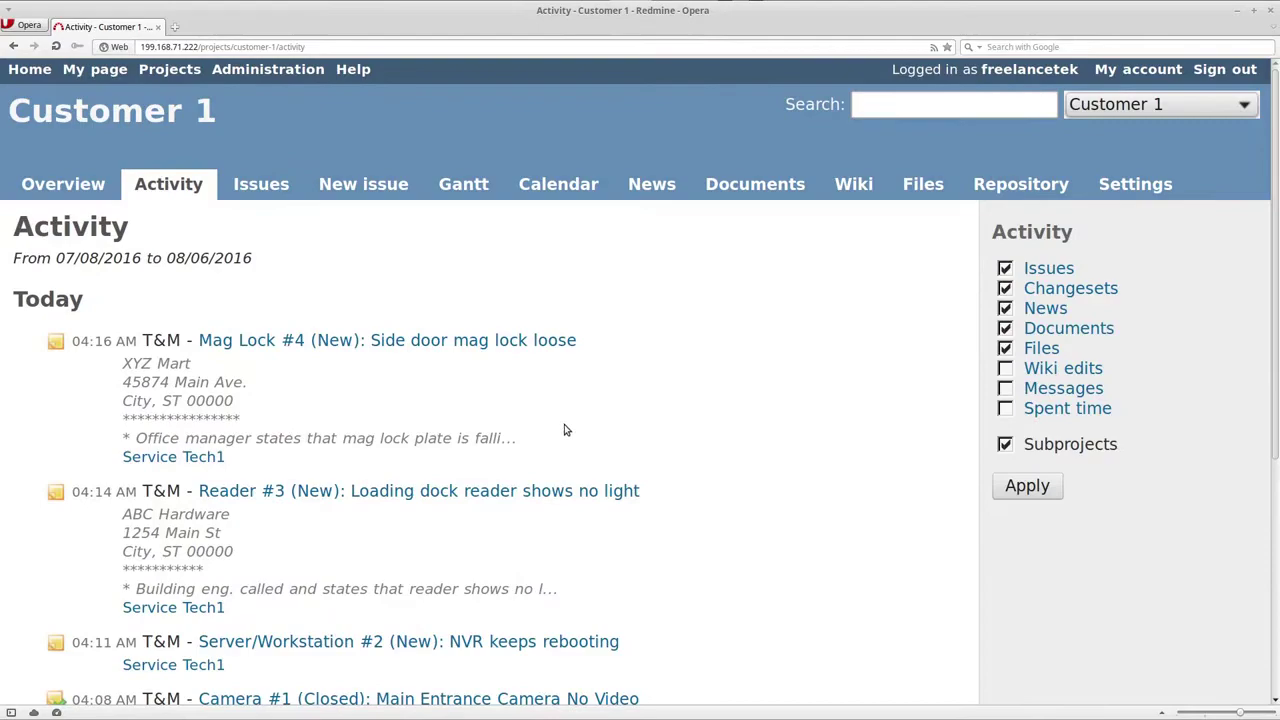
scroll(564, 430, "down", 6)
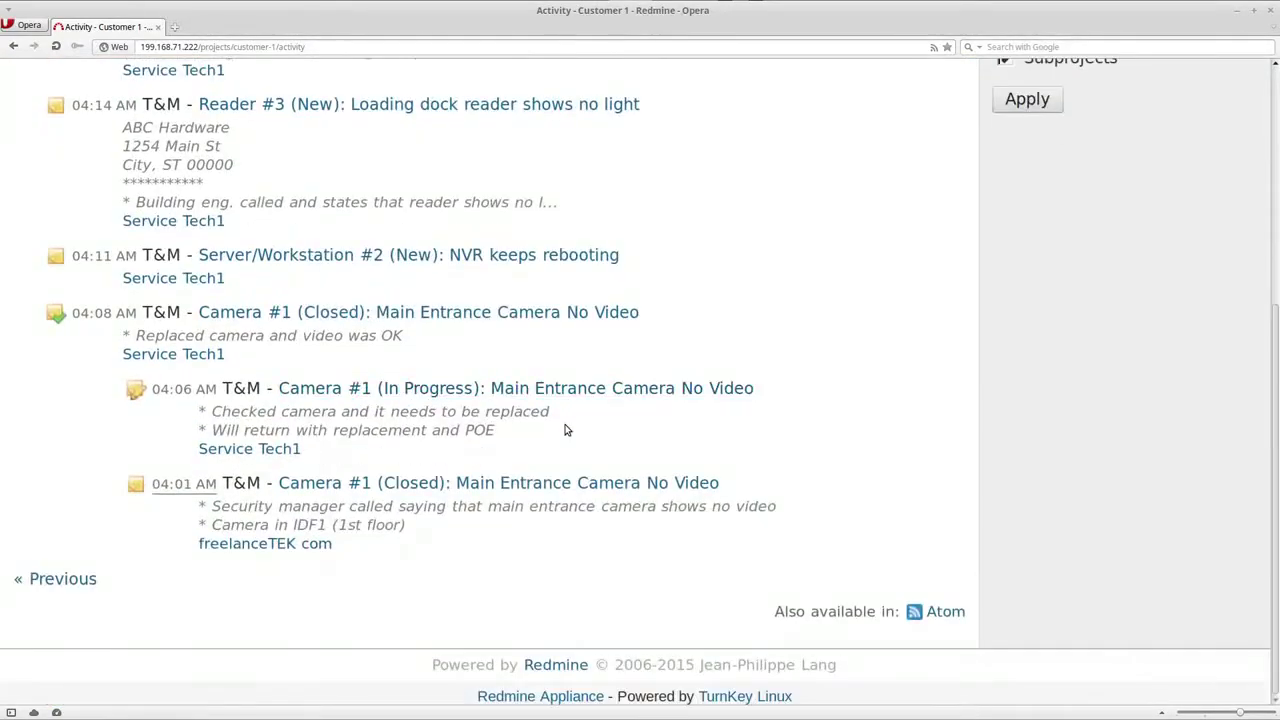
scroll(564, 430, "up", 3)
scroll(564, 430, "down", 3)
scroll(564, 430, "up", 3)
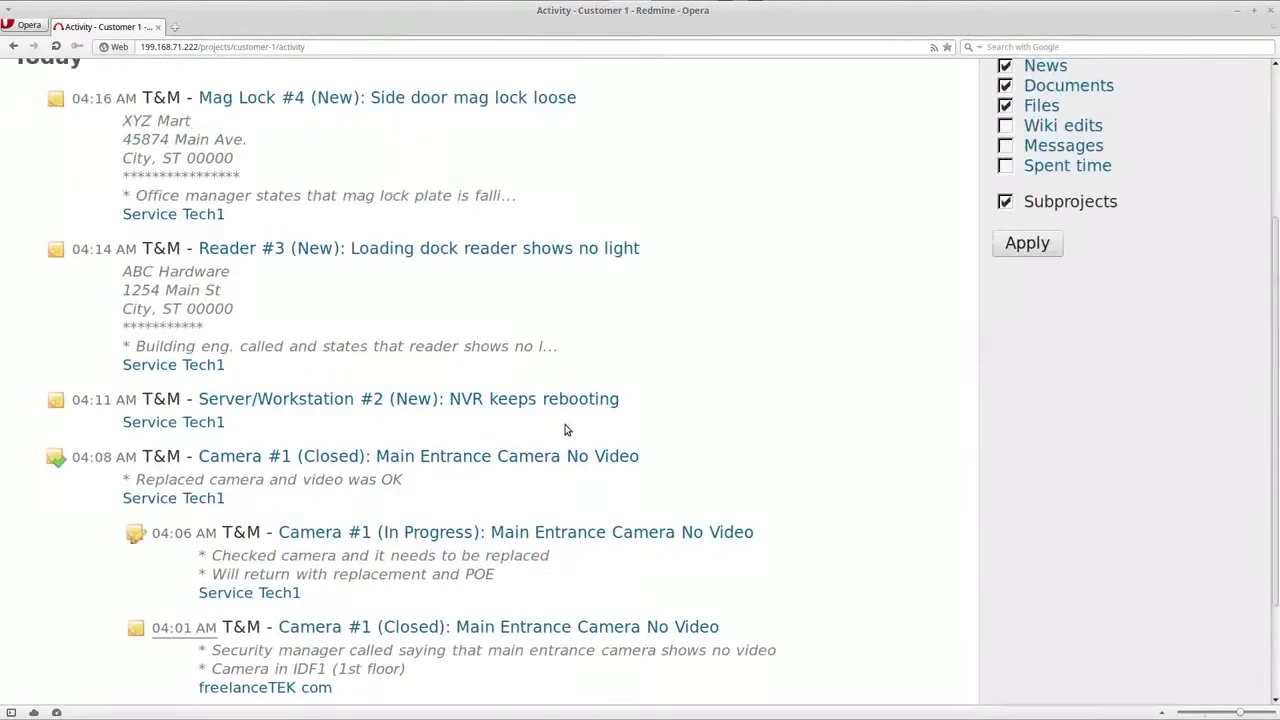
scroll(429, 380, "up", 2)
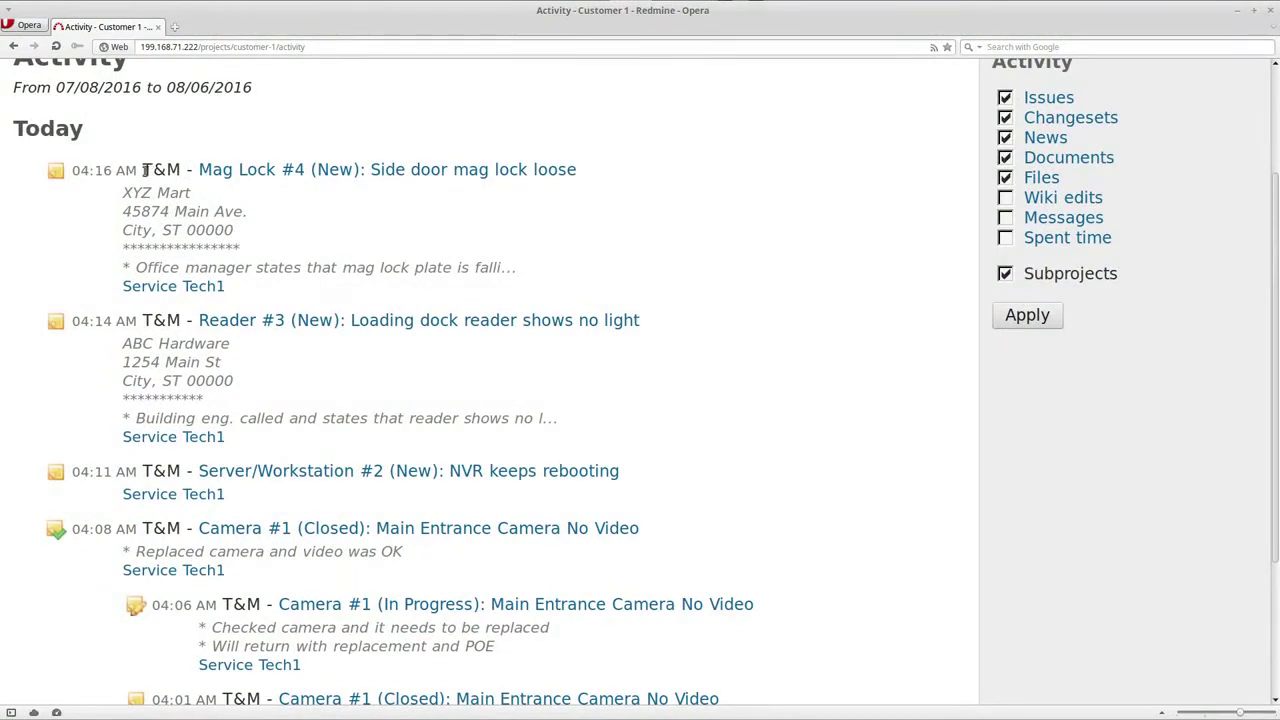
Examine the title, site address and description of the Mag Lock #4 entry in the activity list.
left_click_drag(145, 170, 549, 195)
left_click(440, 205)
left_click_drag(122, 193, 256, 236)
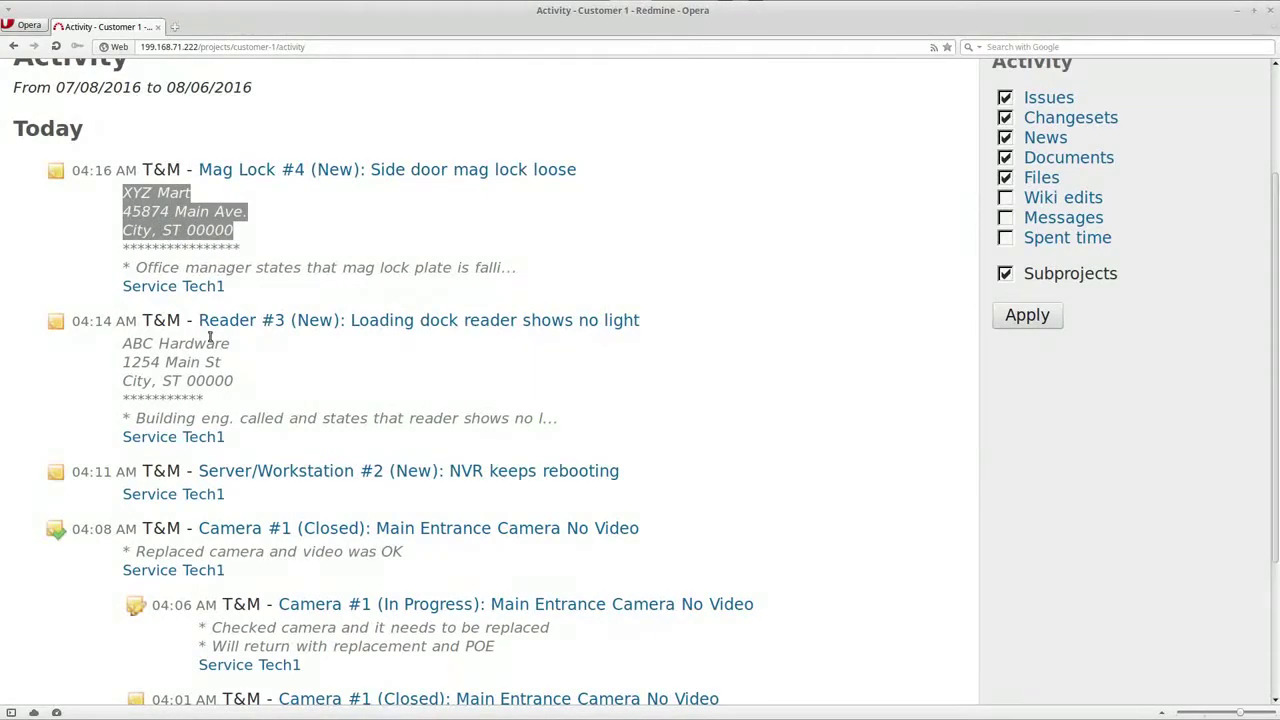
left_click_drag(140, 267, 519, 269)
left_click(549, 286)
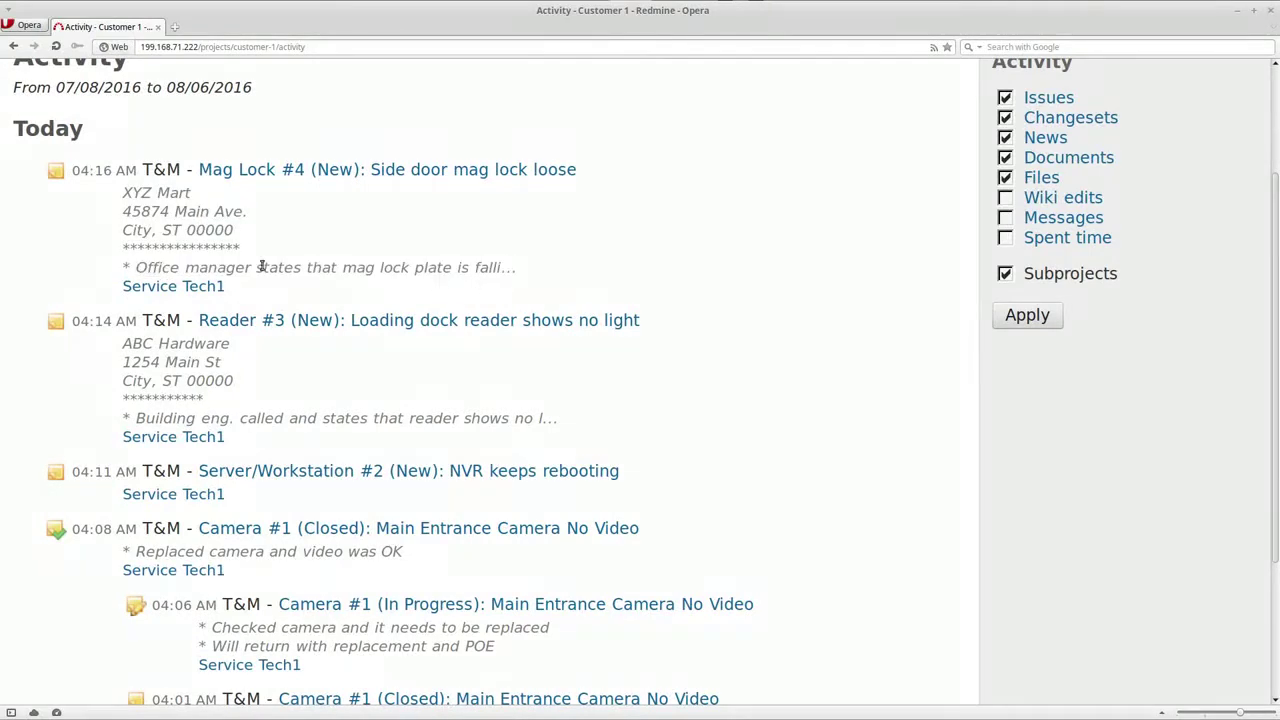
scroll(343, 326, "down", 3)
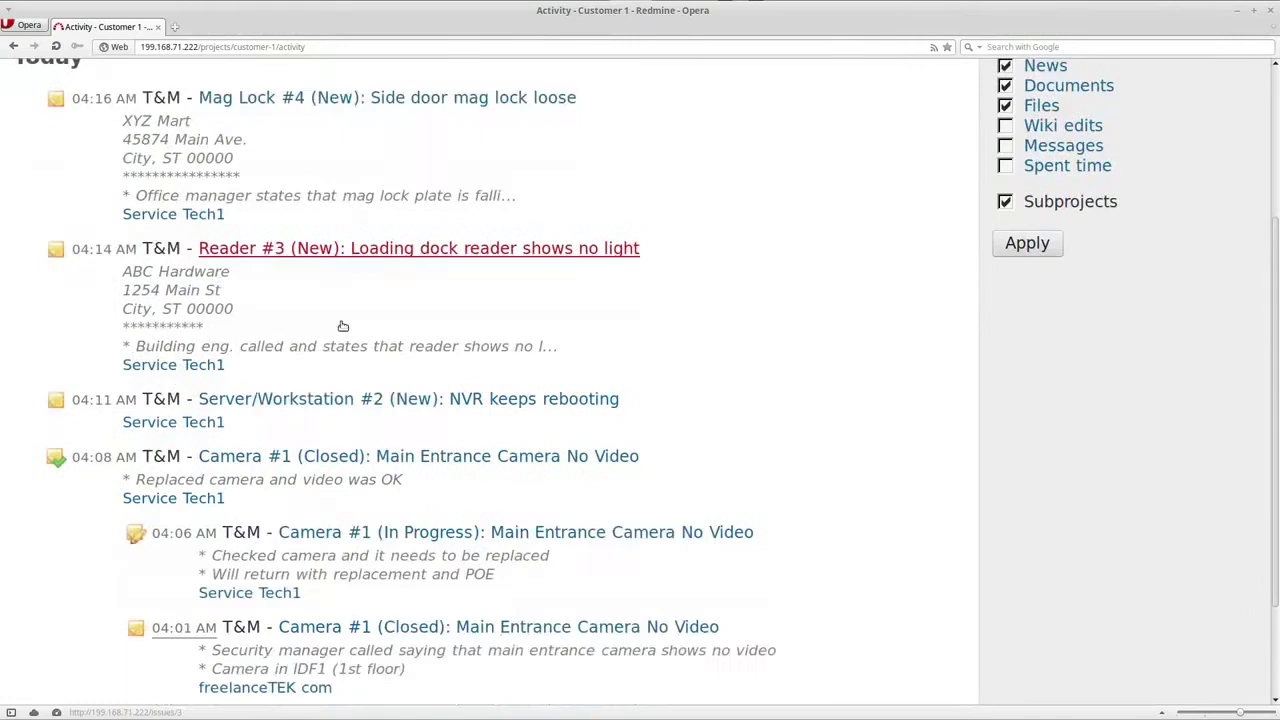
scroll(640, 410, "up", 4)
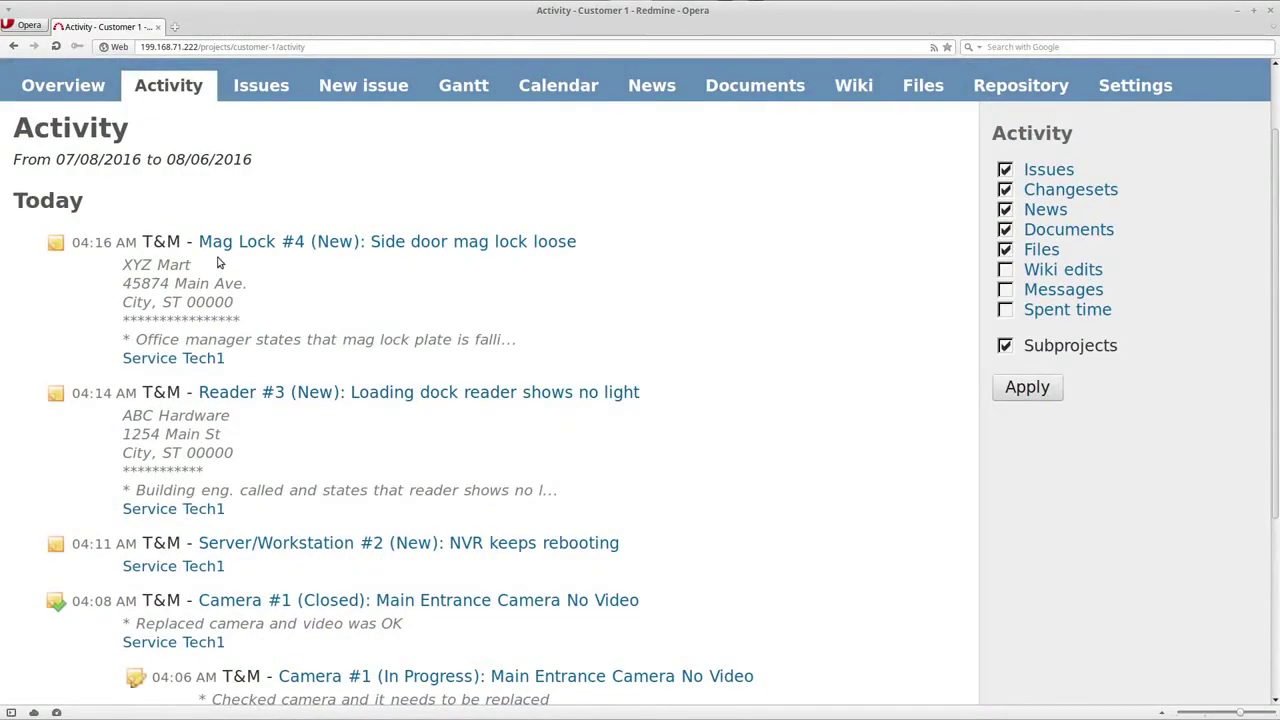
scroll(240, 260, "up", 2)
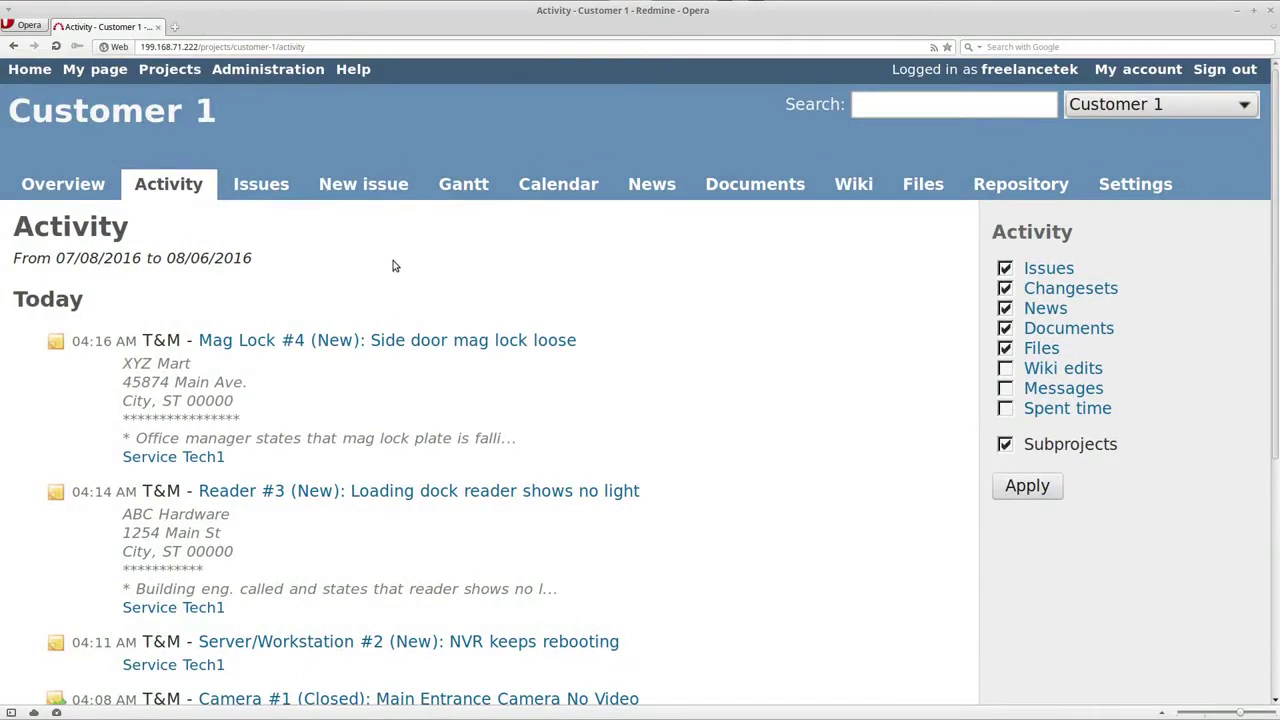
View the Customer 1 project's Gantt chart and examine how its T&M service issues are scheduled.
left_click(458, 188)
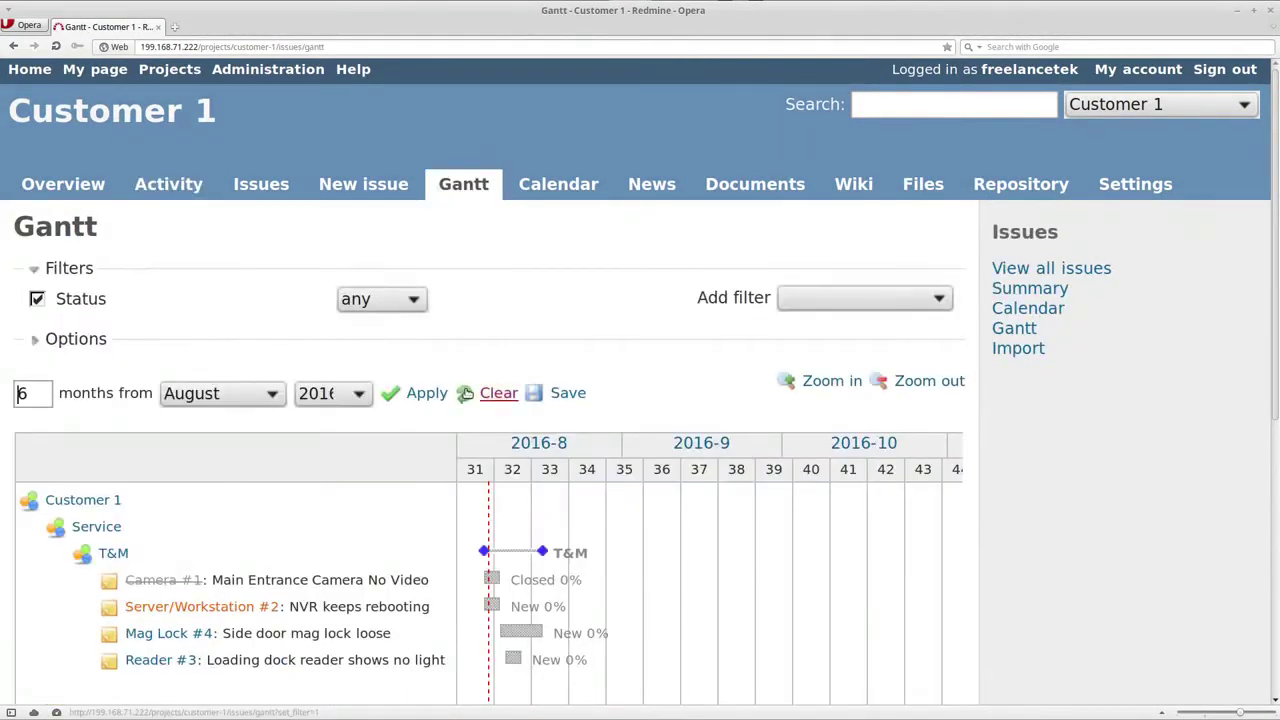
scroll(410, 400, "down", 3)
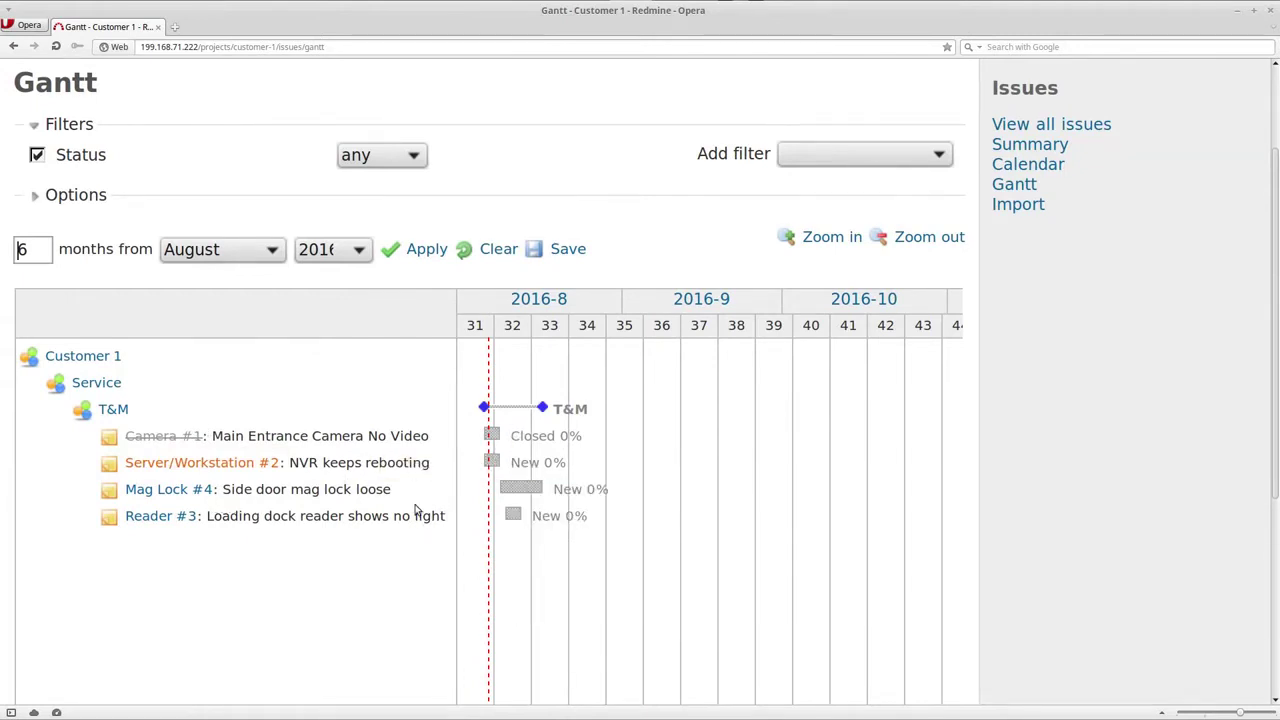
mouse_move(475, 525)
scroll(451, 466, "up", 3)
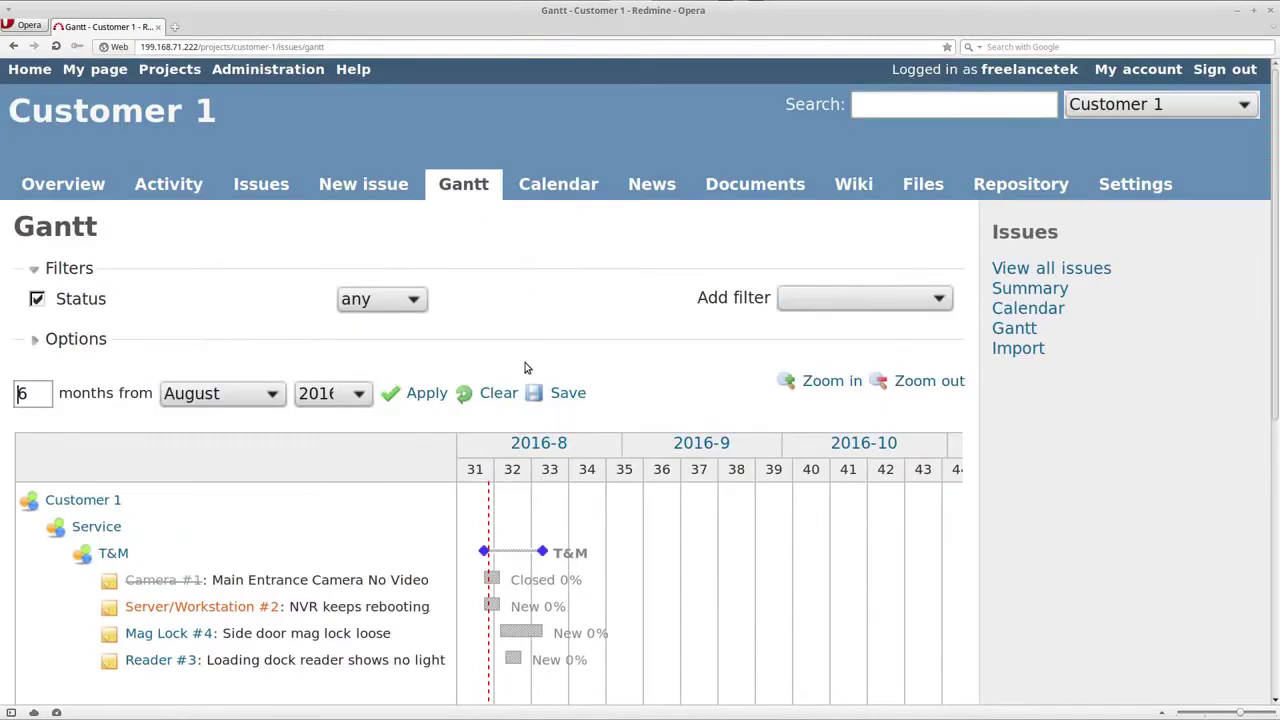
In the general administration settings, change the application title to "FreelaneTEK PM".
left_click(254, 70)
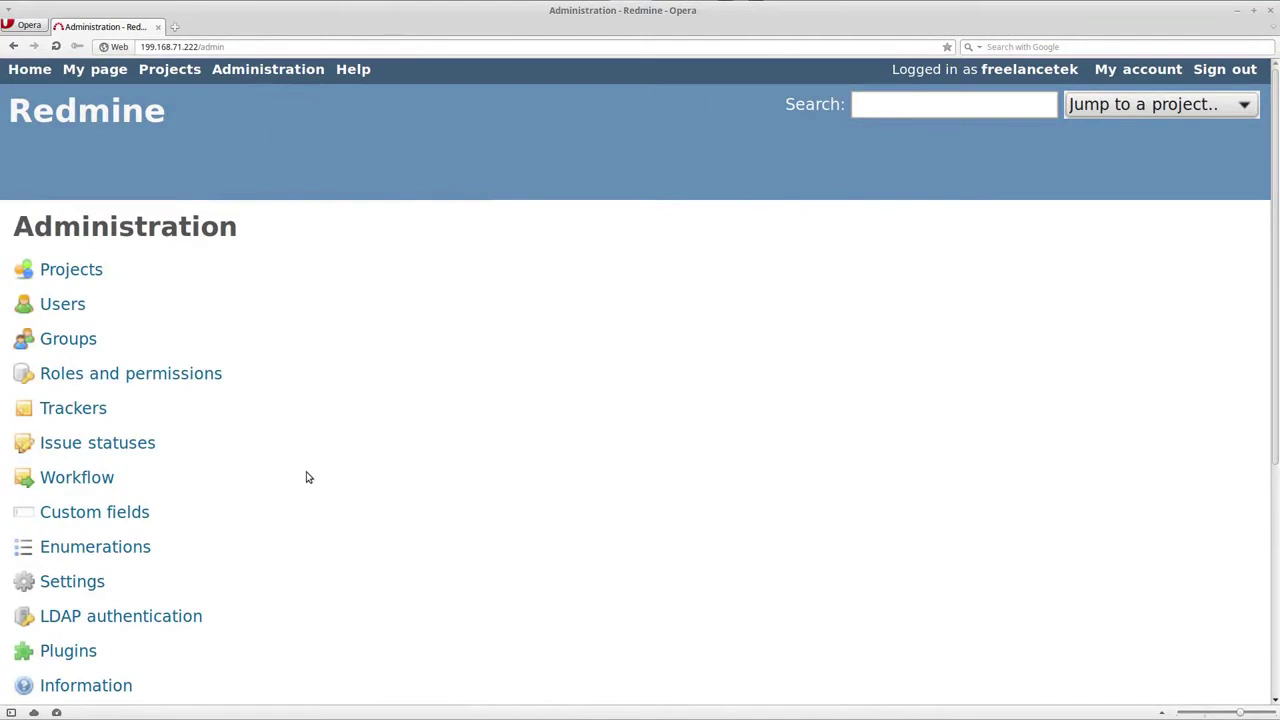
scroll(288, 462, "down", 1)
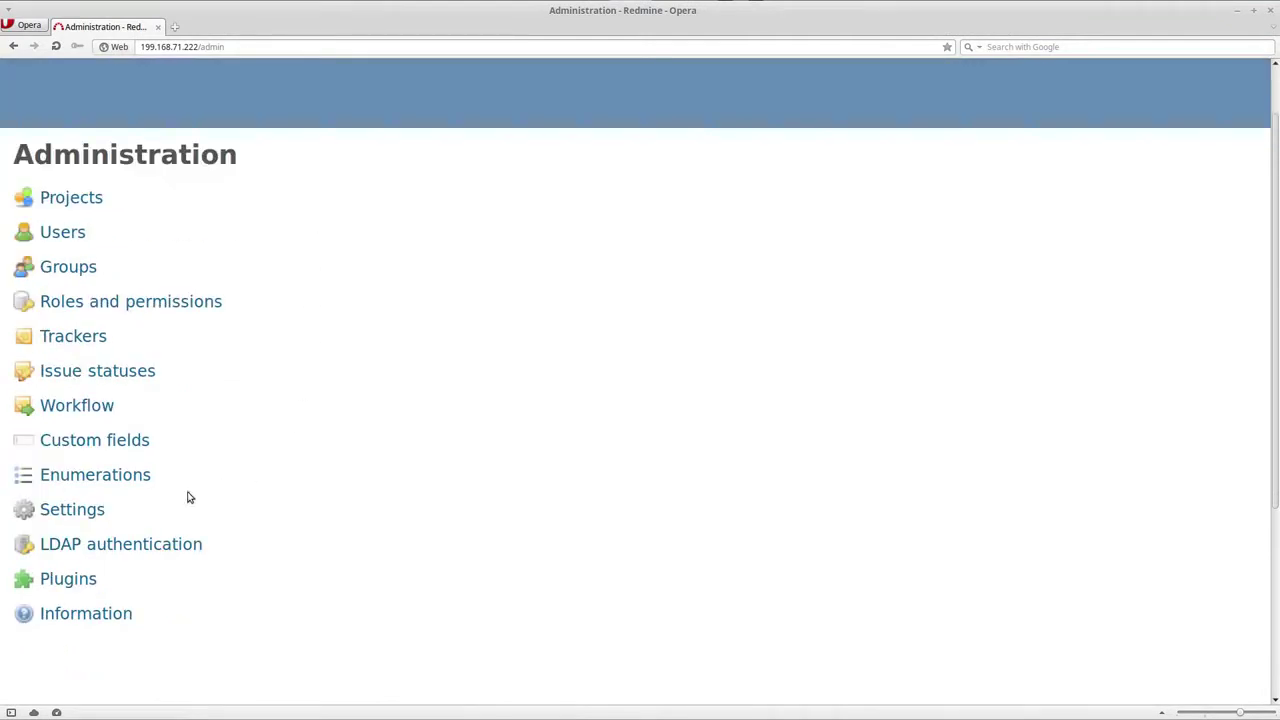
left_click(97, 514)
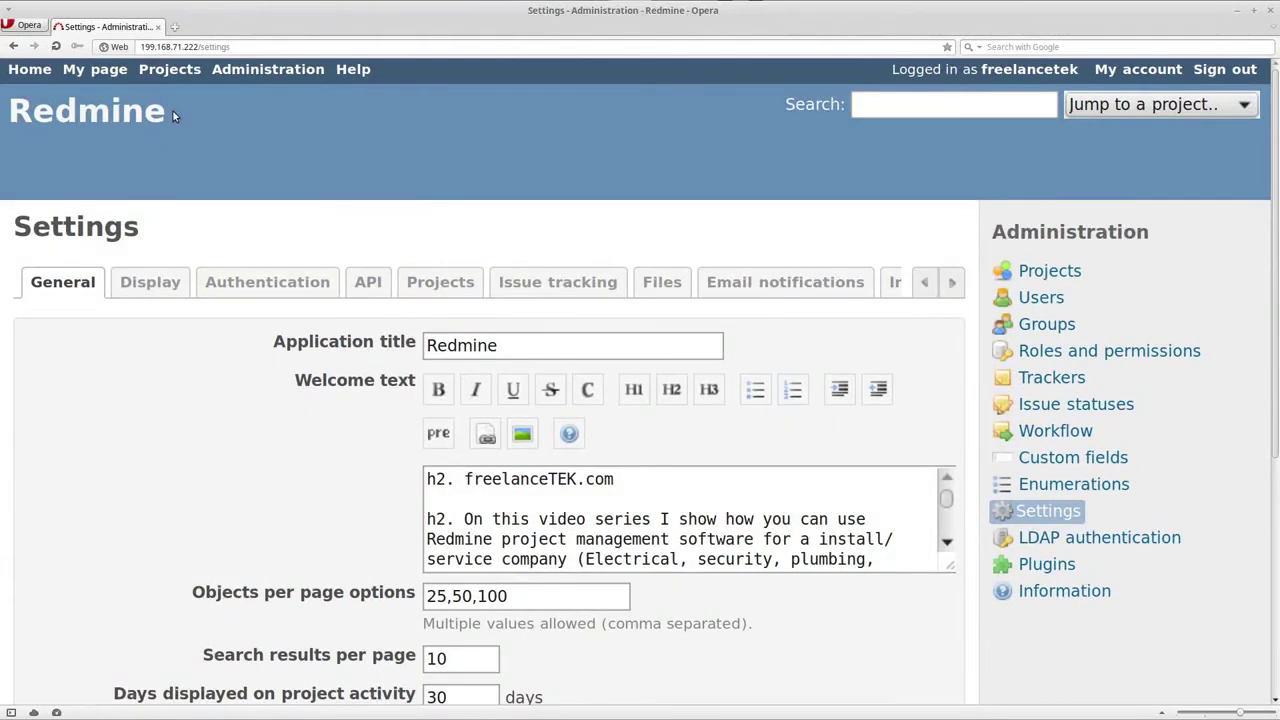
left_click_drag(172, 112, 2, 117)
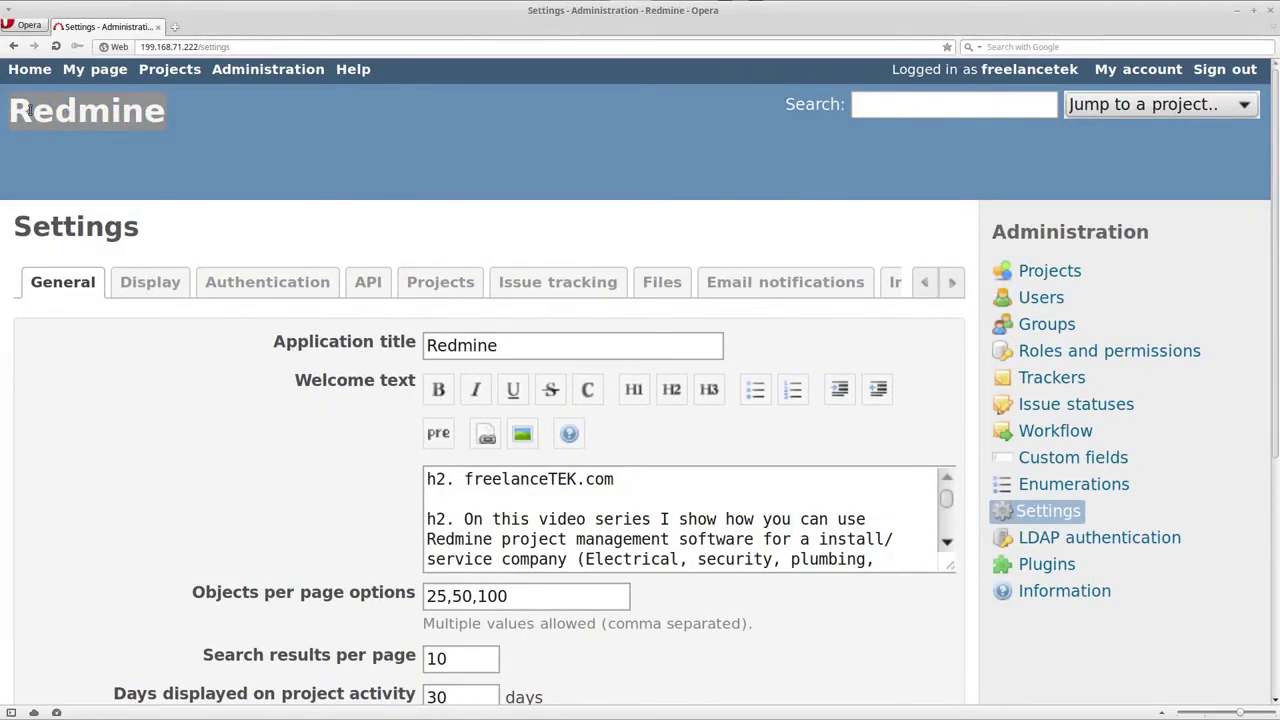
left_click_drag(495, 345, 362, 333)
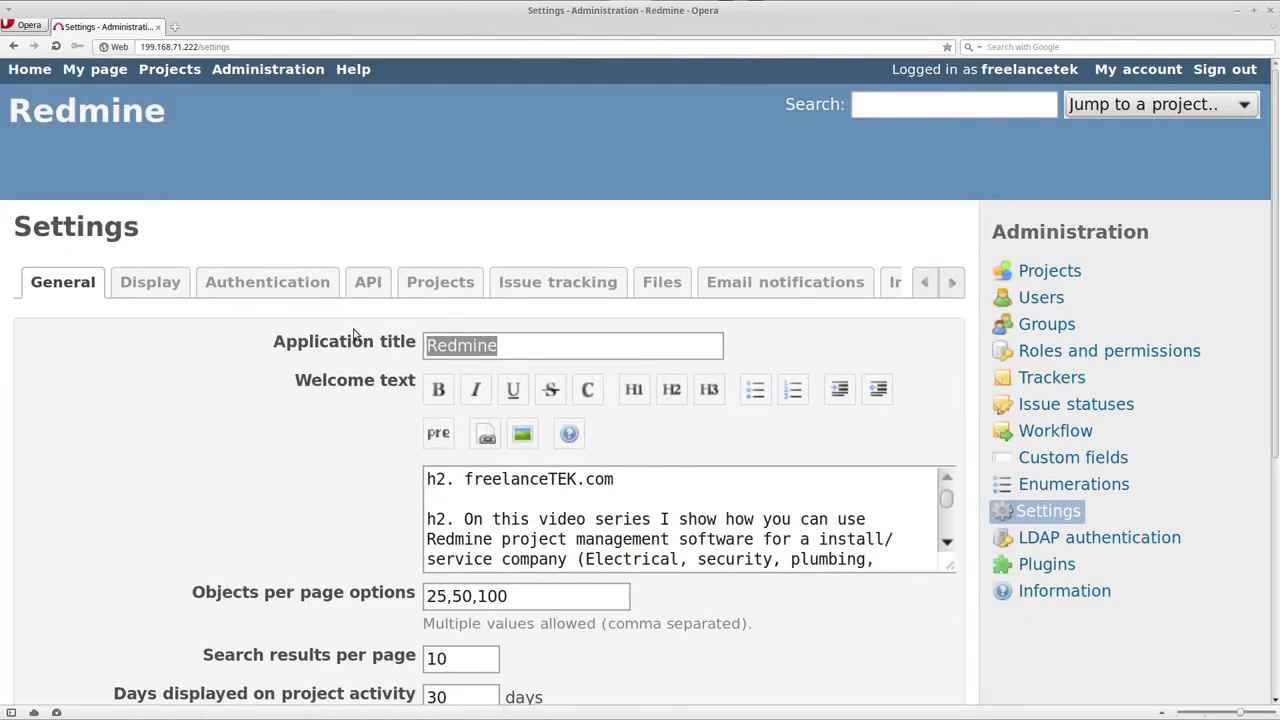
type("Free")
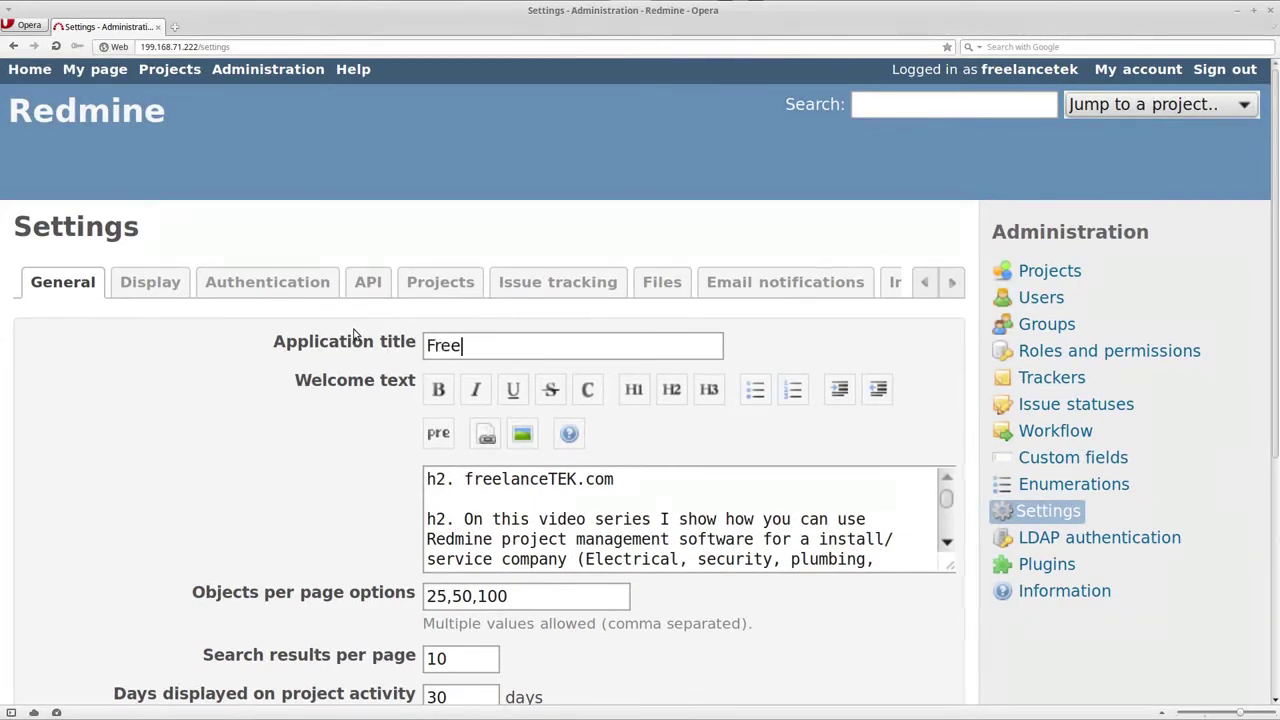
type("laneTE")
type("K R")
type("e")
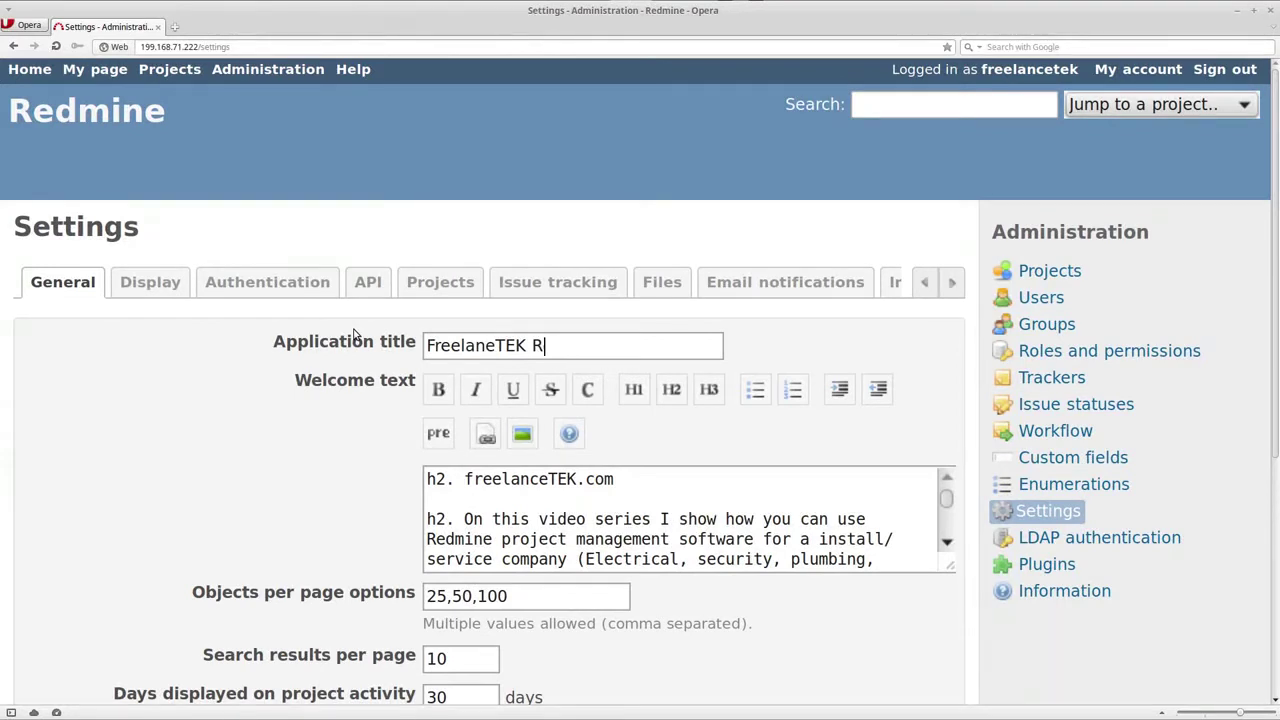
type("M")
Review the headings and links in the welcome text of the general settings.
scroll(364, 382, "down", 3)
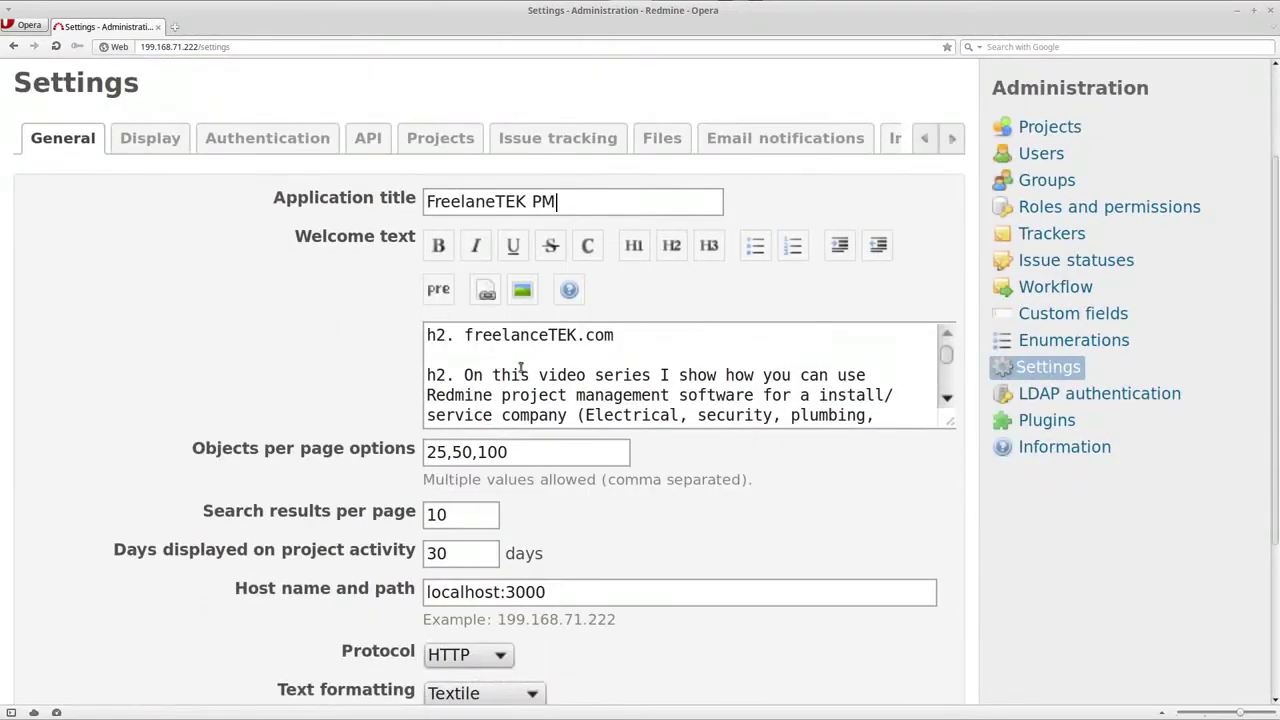
left_click_drag(428, 335, 700, 388)
left_click(704, 393)
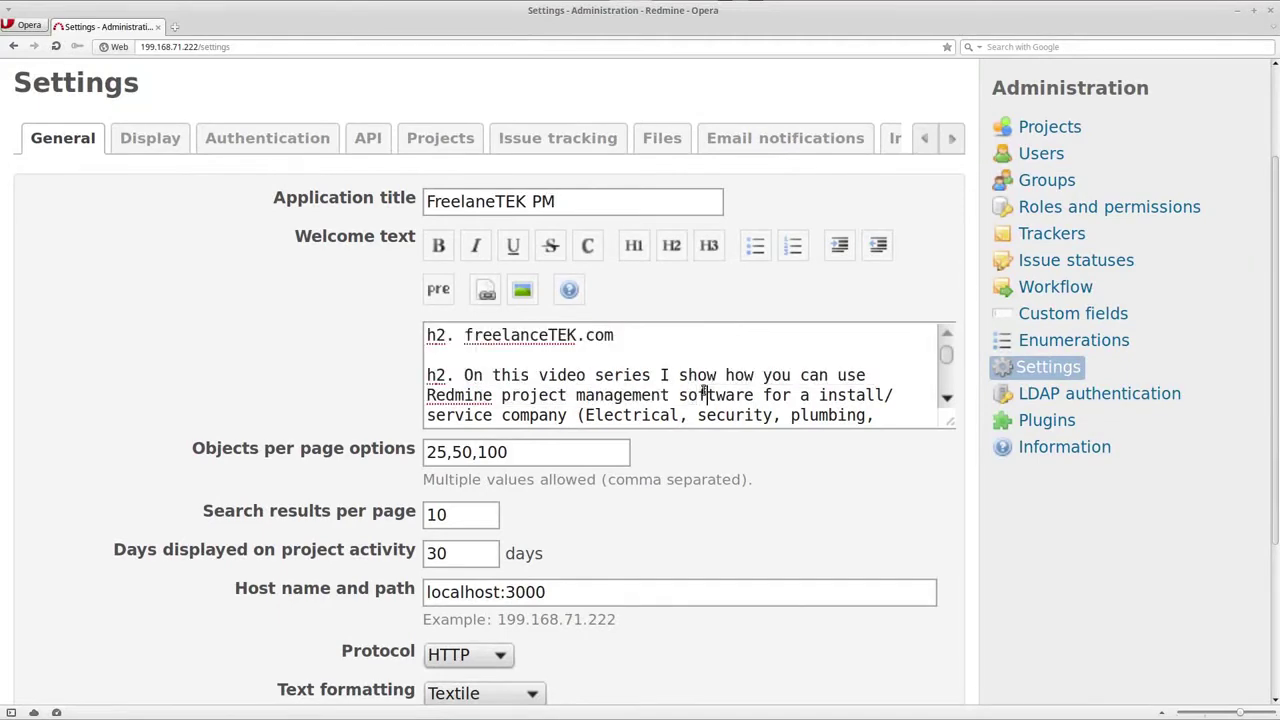
scroll(521, 354, "down", 3)
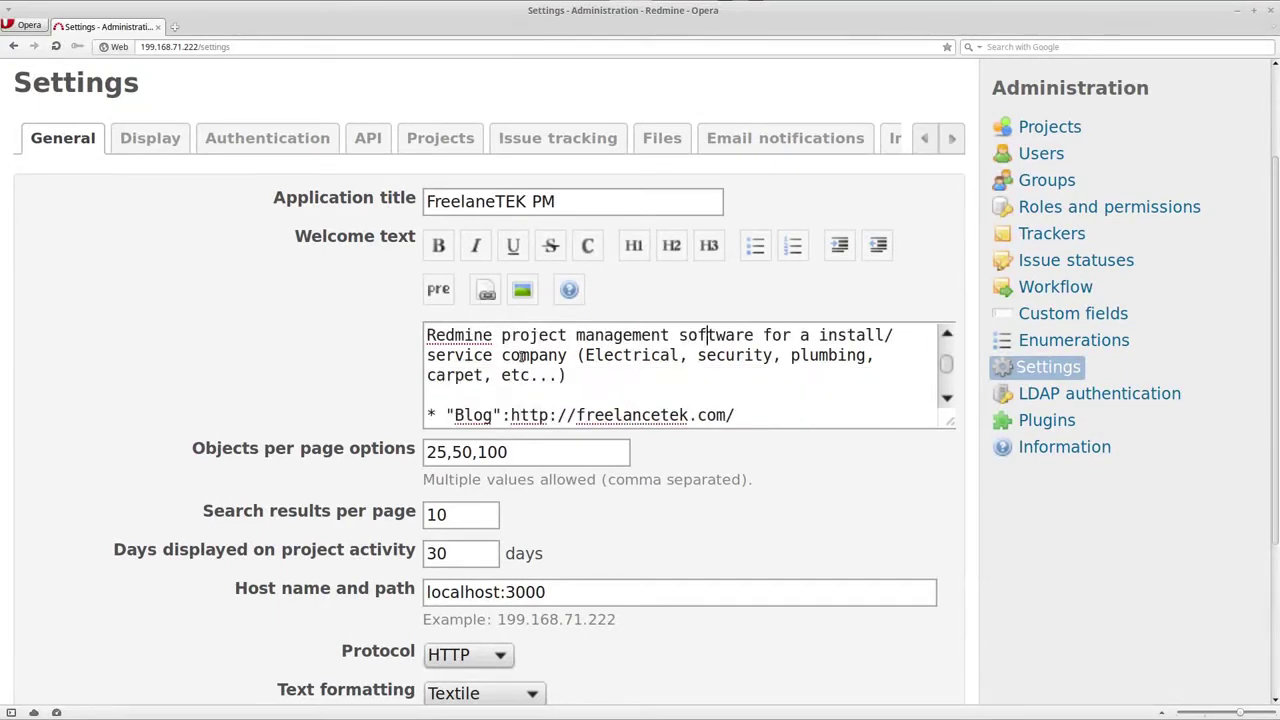
Save the general settings and check the application title and welcome text on the site's home page.
scroll(380, 455, "down", 3)
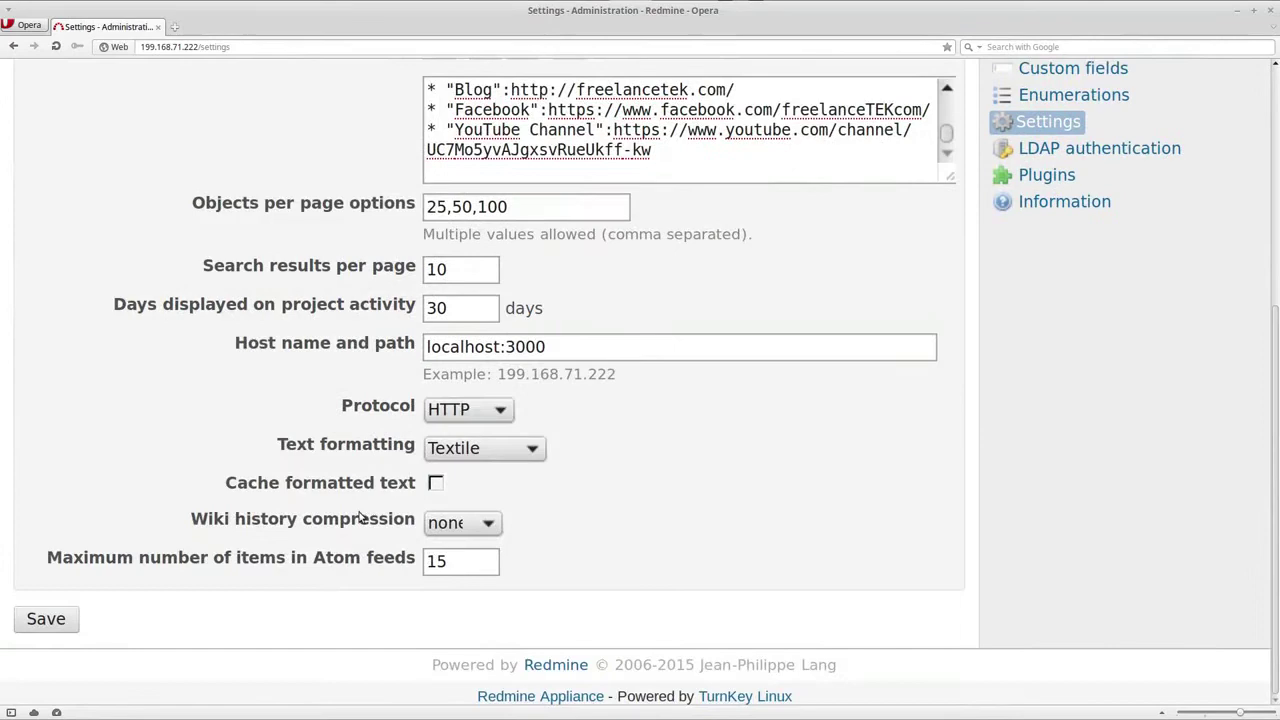
left_click(58, 618)
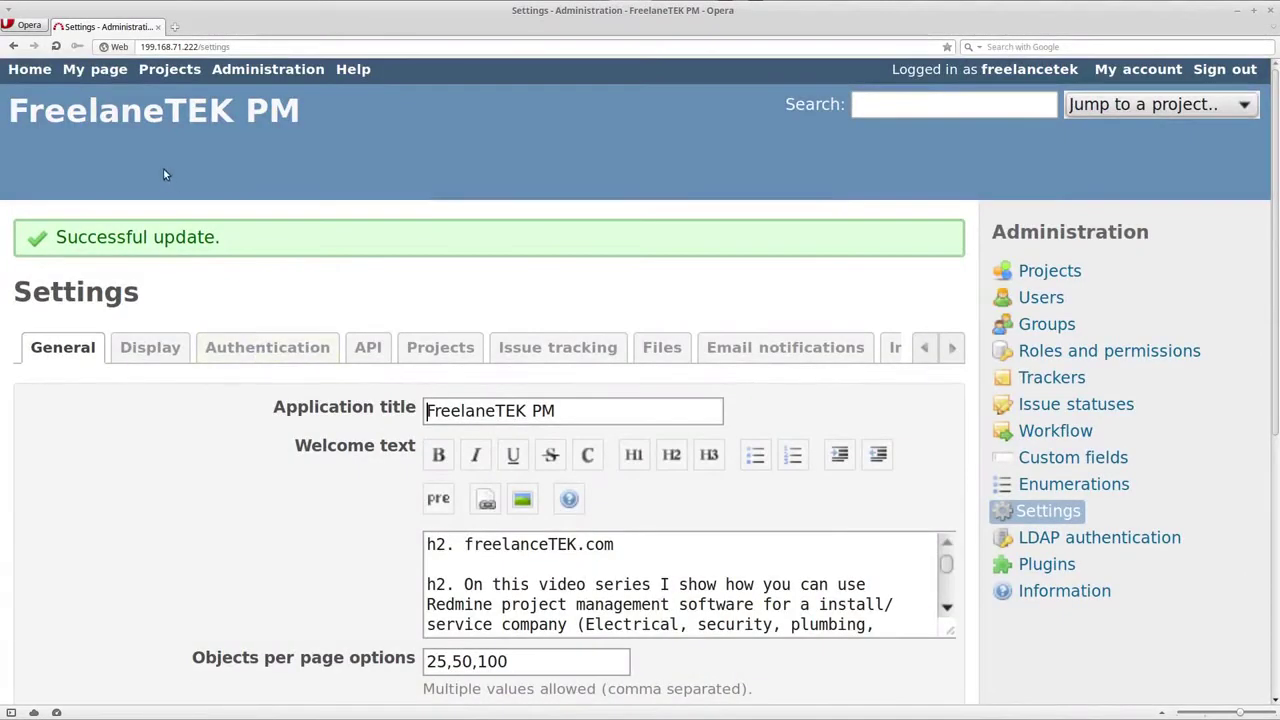
left_click(30, 70)
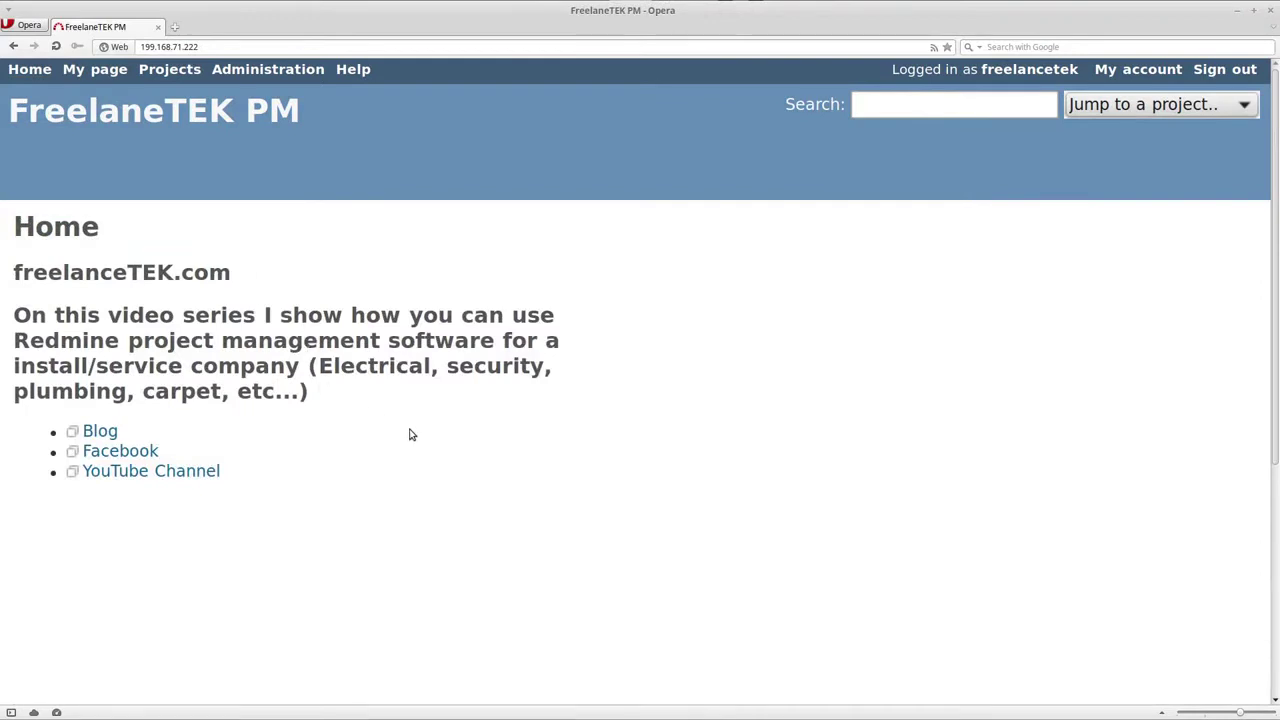
left_click_drag(307, 108, 4, 116)
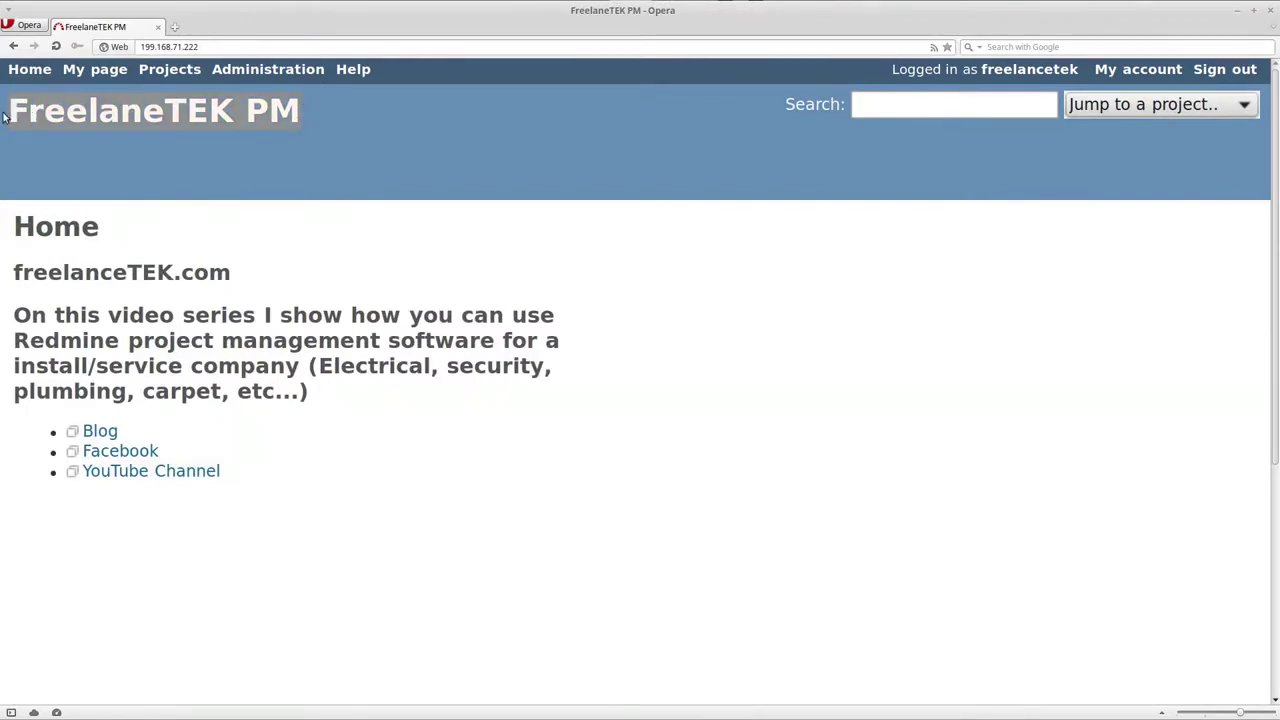
left_click(160, 166)
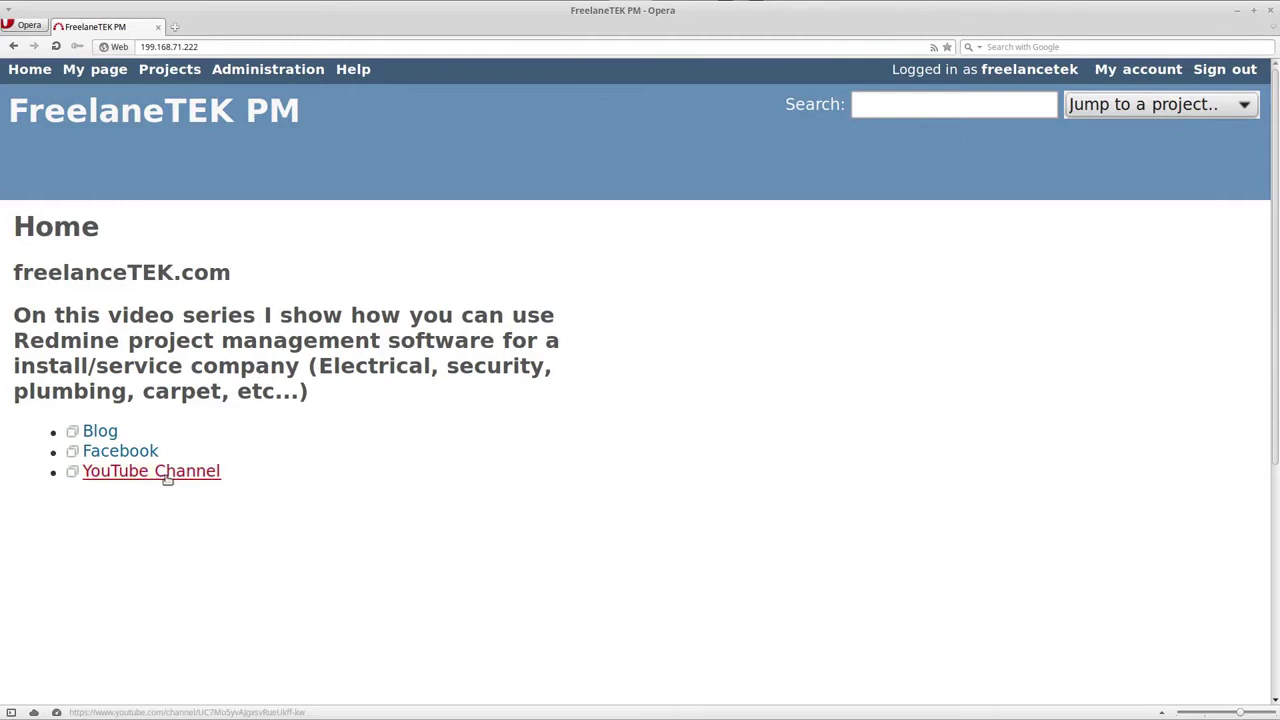
Open the home page's Blog link in a separate tab, look over the website, and return to the Redmine home page.
right_click(107, 437)
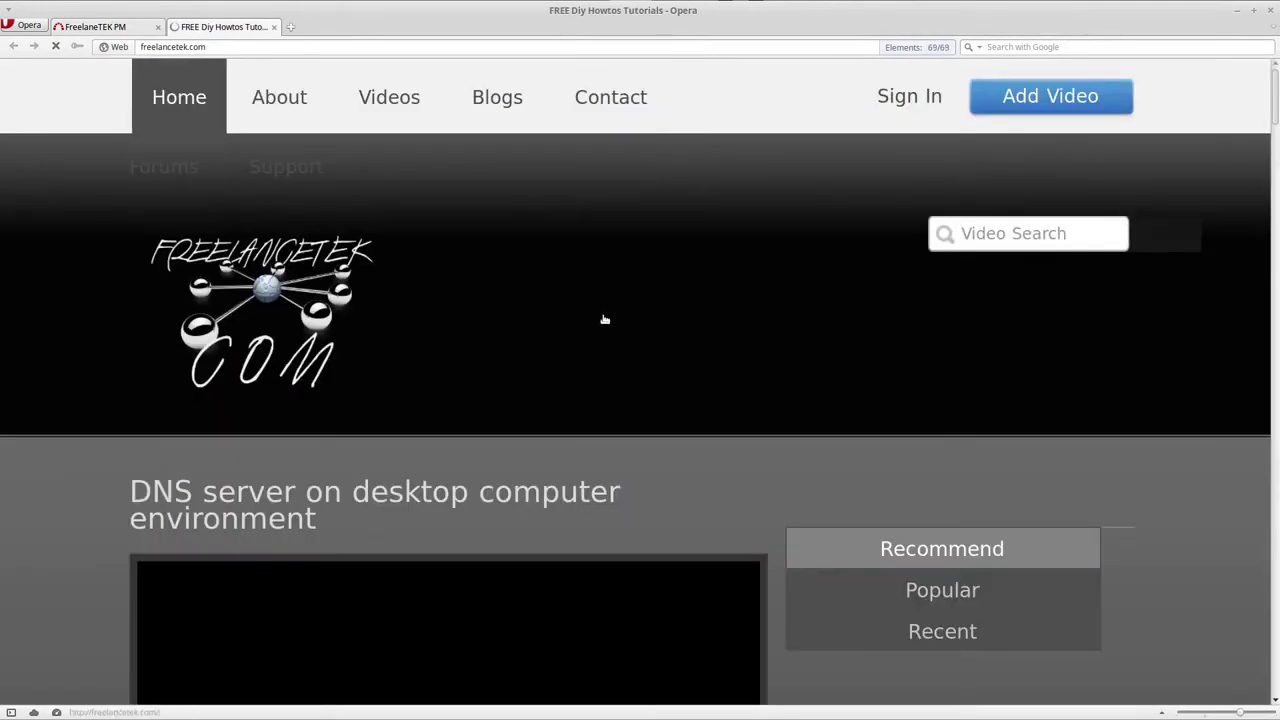
scroll(763, 334, "down", 5)
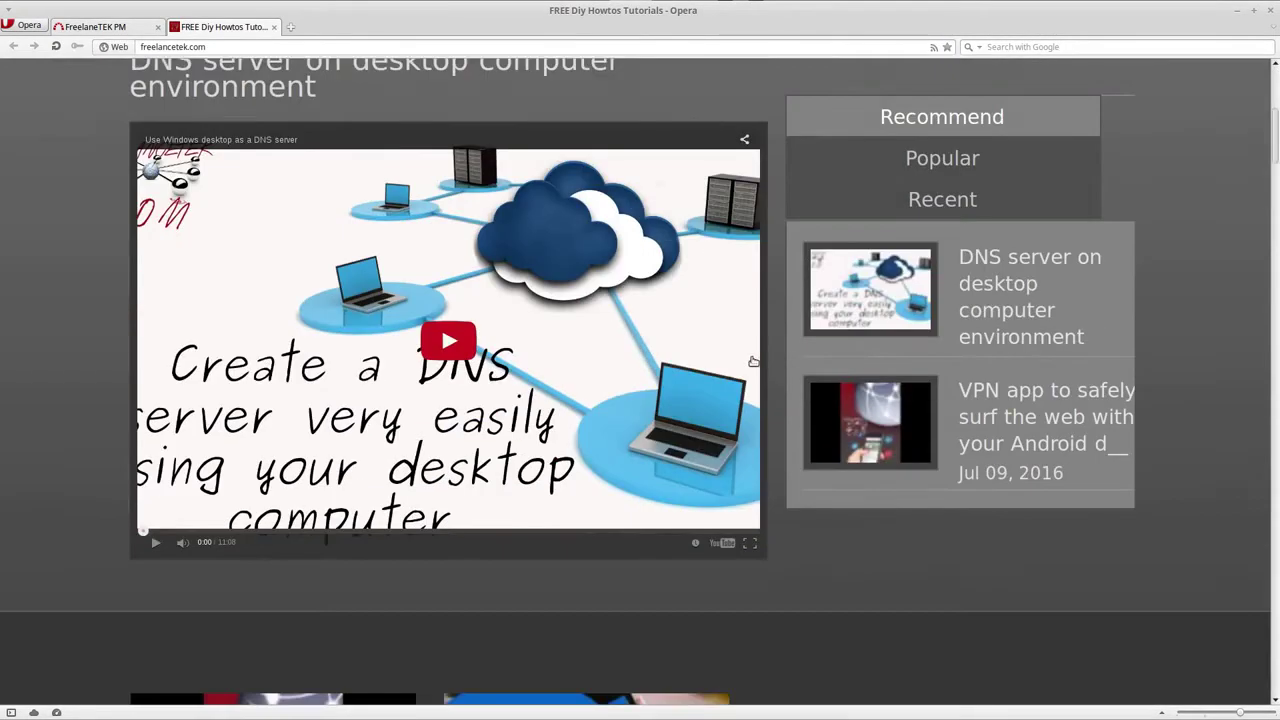
scroll(753, 361, "up", 5)
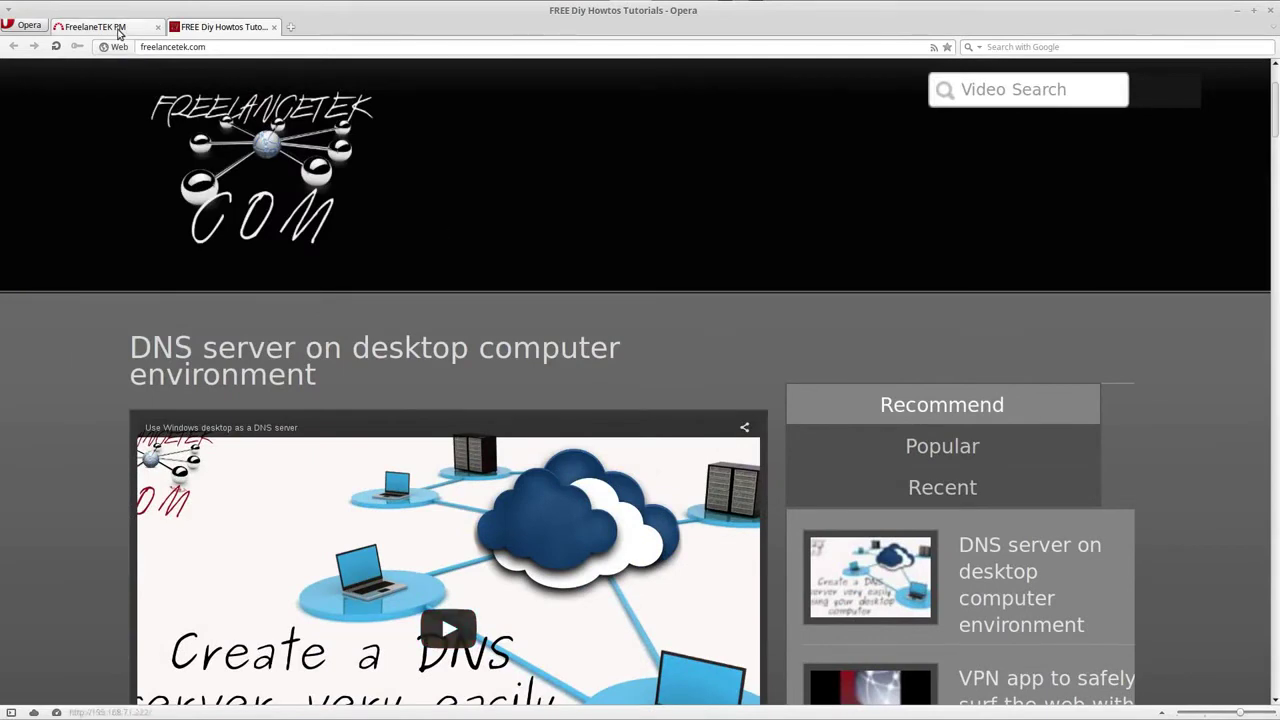
left_click(118, 30)
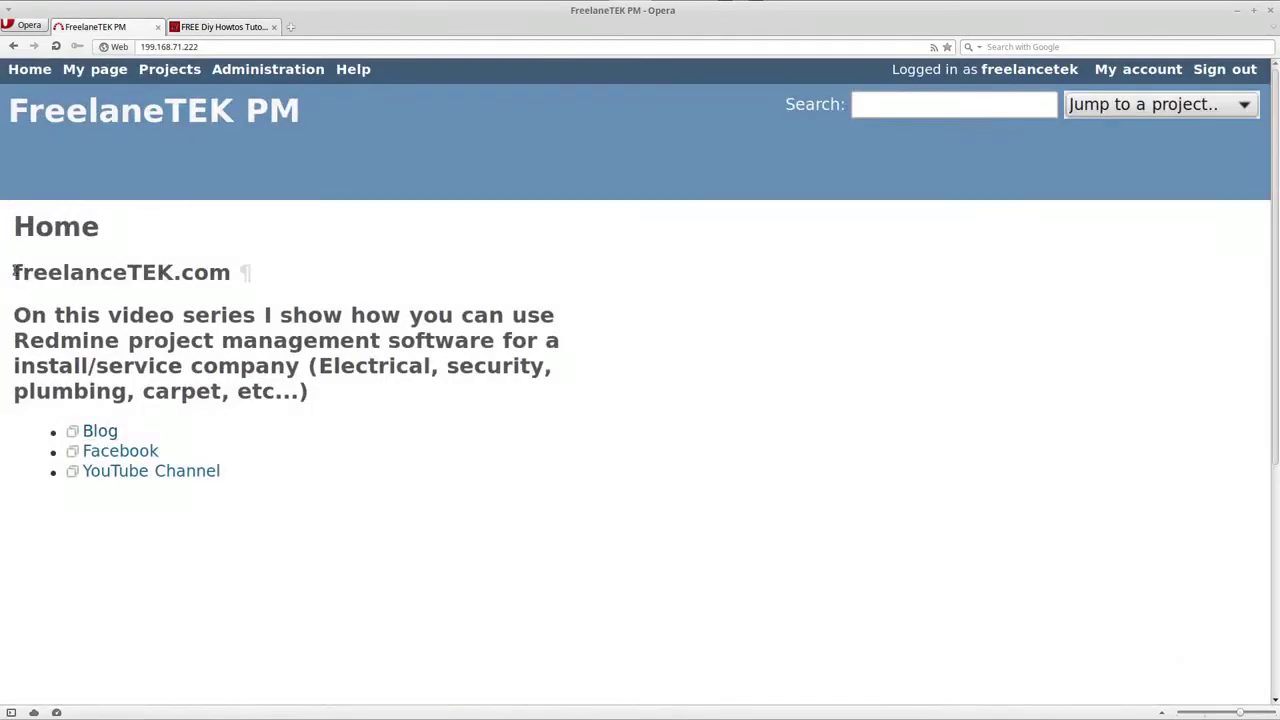
Examine the two headings of the welcome text as rendered on the home page.
left_click_drag(13, 272, 230, 272)
left_click(232, 340)
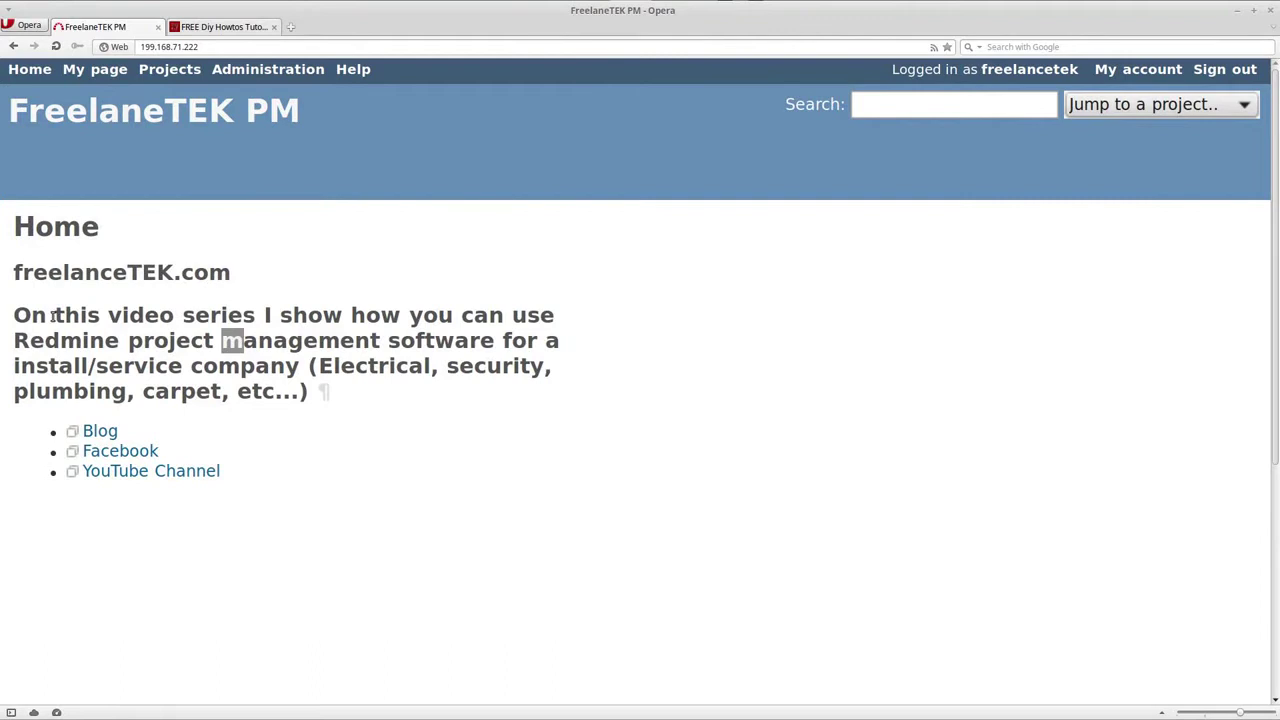
left_click_drag(22, 318, 360, 389)
left_click(417, 449)
Reopen the general administration settings and examine the h2 markup before the two headings in the welcome text.
left_click(267, 69)
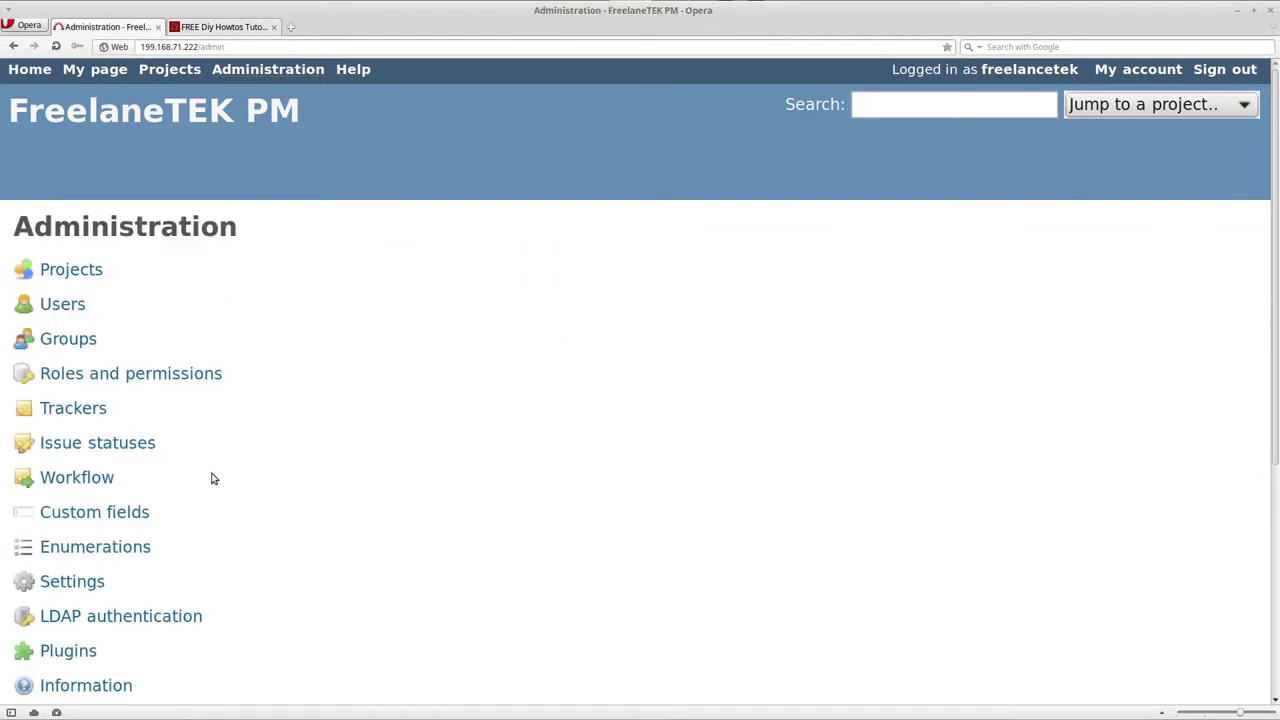
left_click(83, 583)
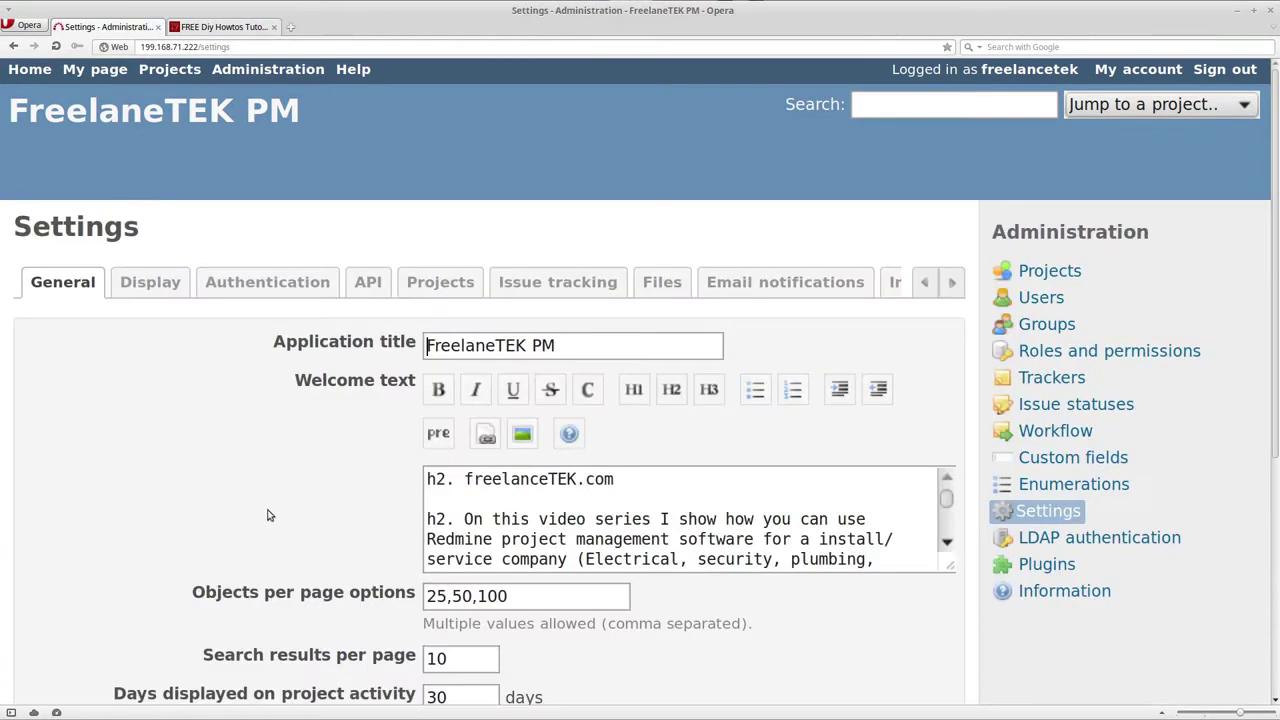
scroll(352, 481, "down", 2)
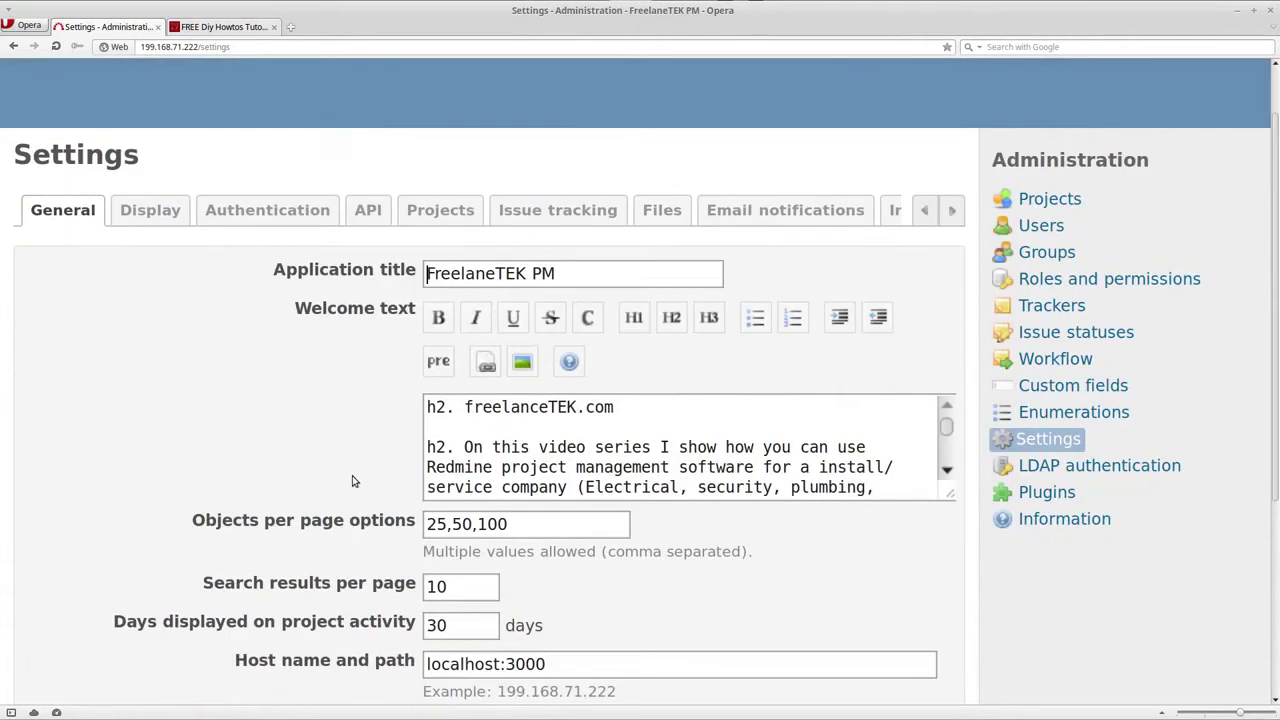
left_click_drag(446, 409, 414, 406)
left_click(438, 408)
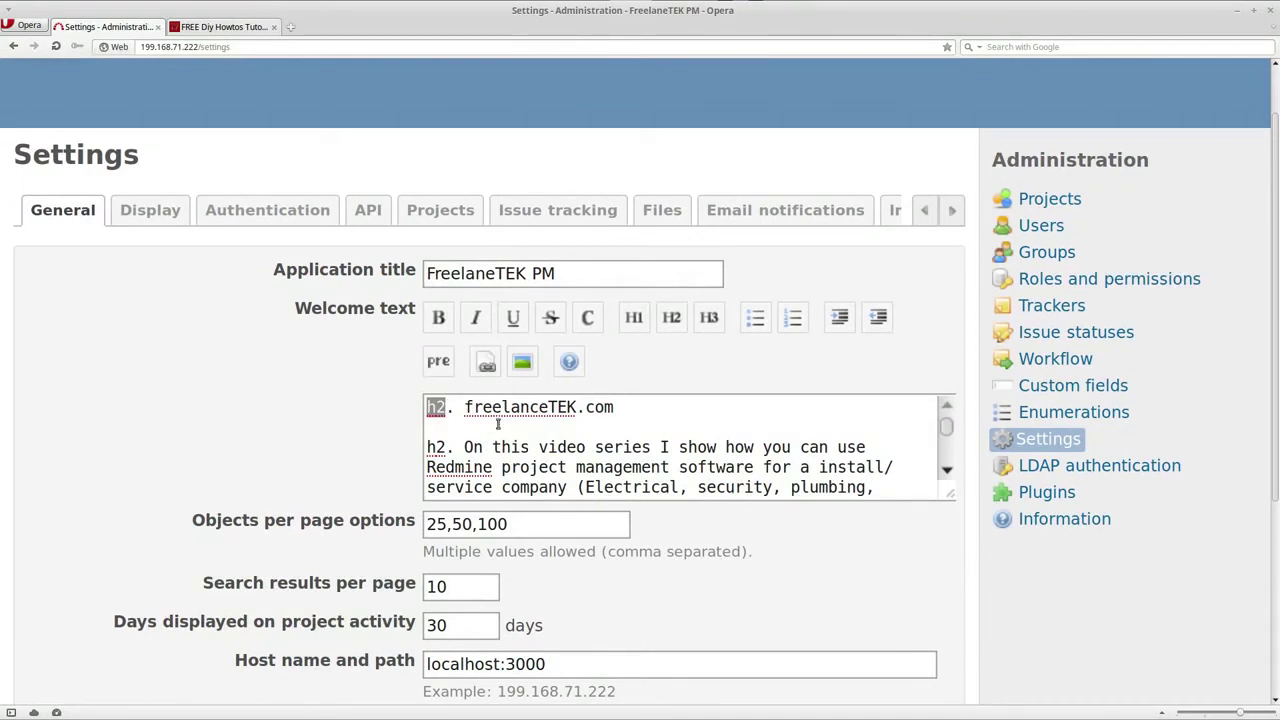
left_click_drag(467, 407, 554, 407)
left_click(565, 407)
scroll(470, 441, "down", 1)
scroll(478, 440, "up", 1)
left_click_drag(464, 446, 770, 455)
left_click(520, 424)
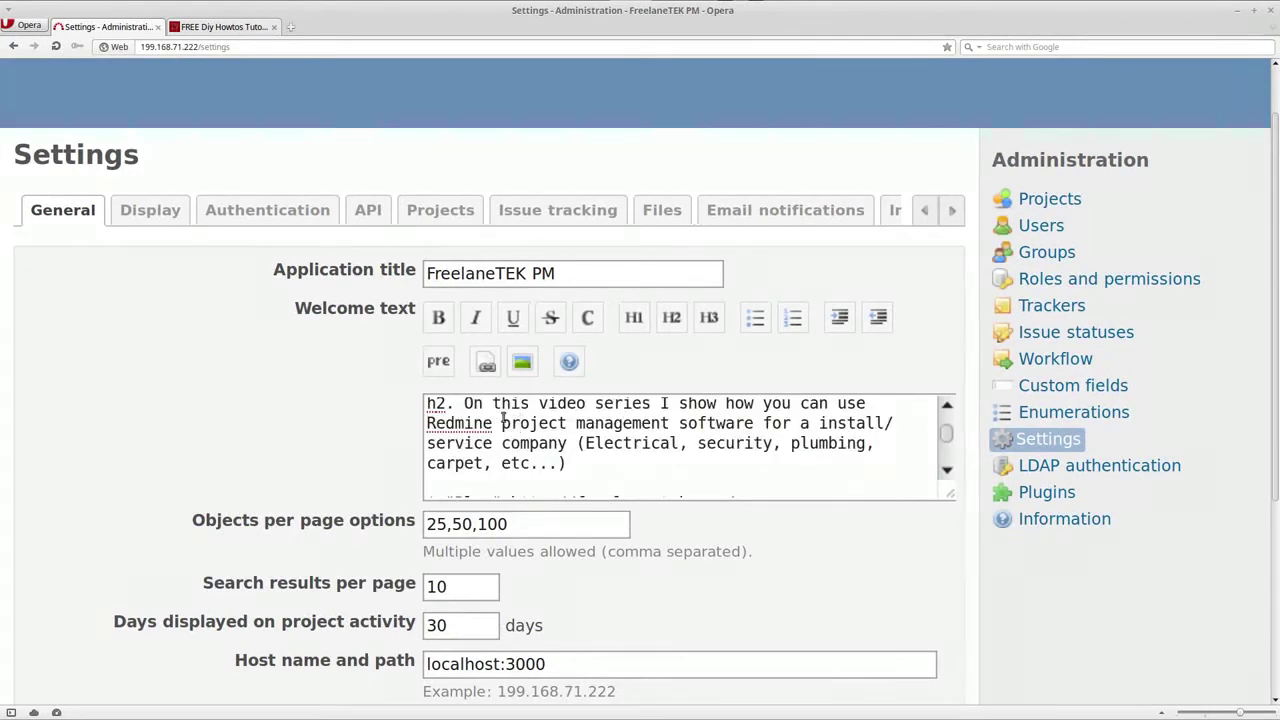
Examine the asterisk, quotation marks and colon that make up the Blog link's markup in the welcome text.
scroll(503, 418, "down", 1)
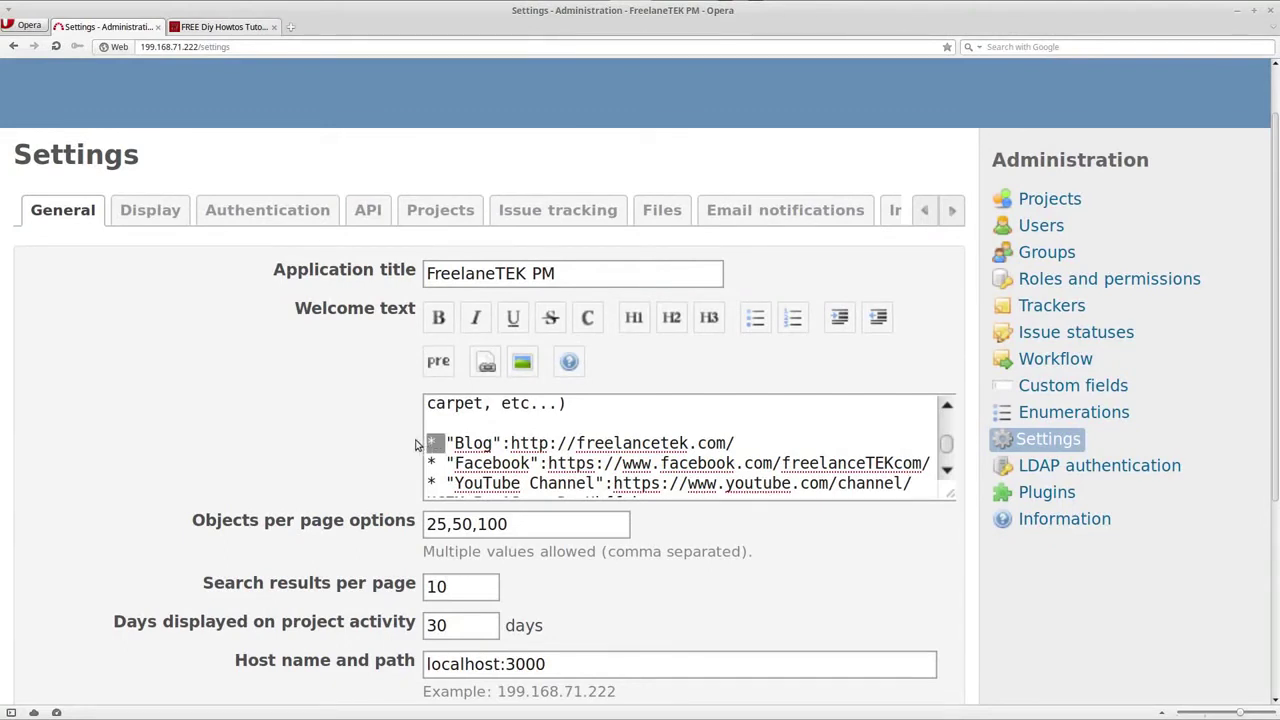
left_click_drag(437, 443, 425, 446)
left_click_drag(446, 443, 455, 443)
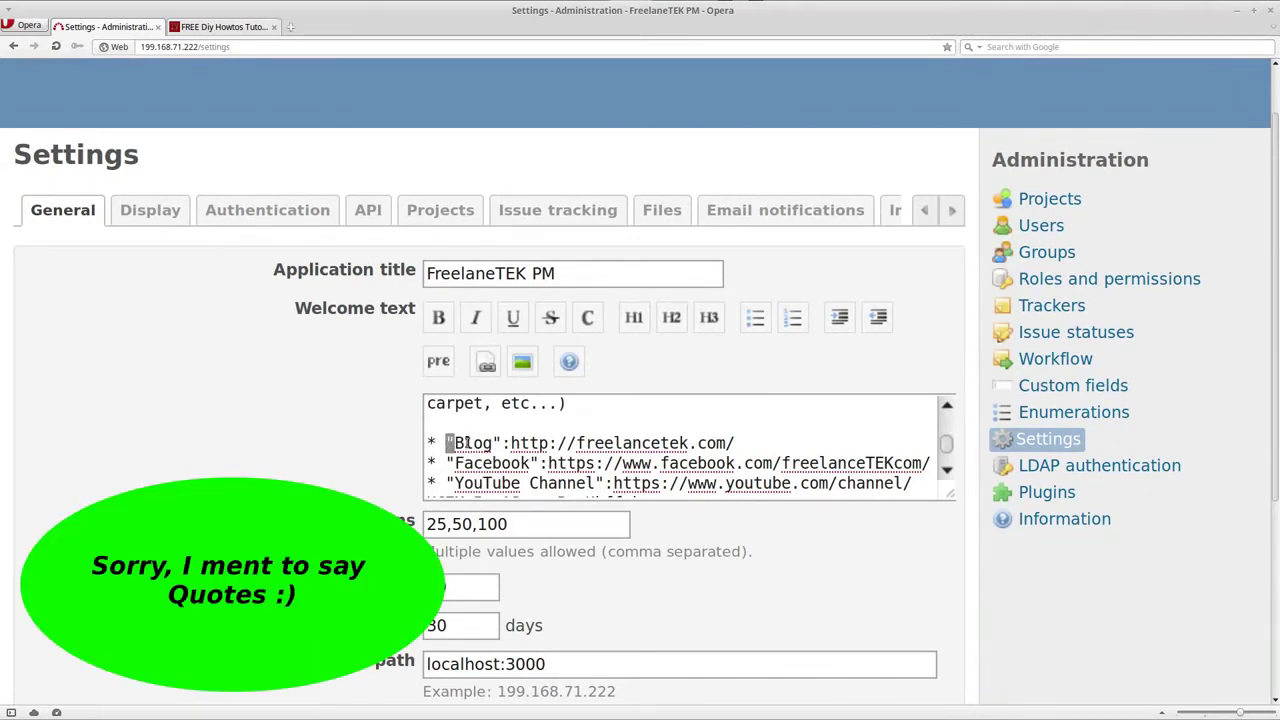
left_click_drag(455, 443, 491, 443)
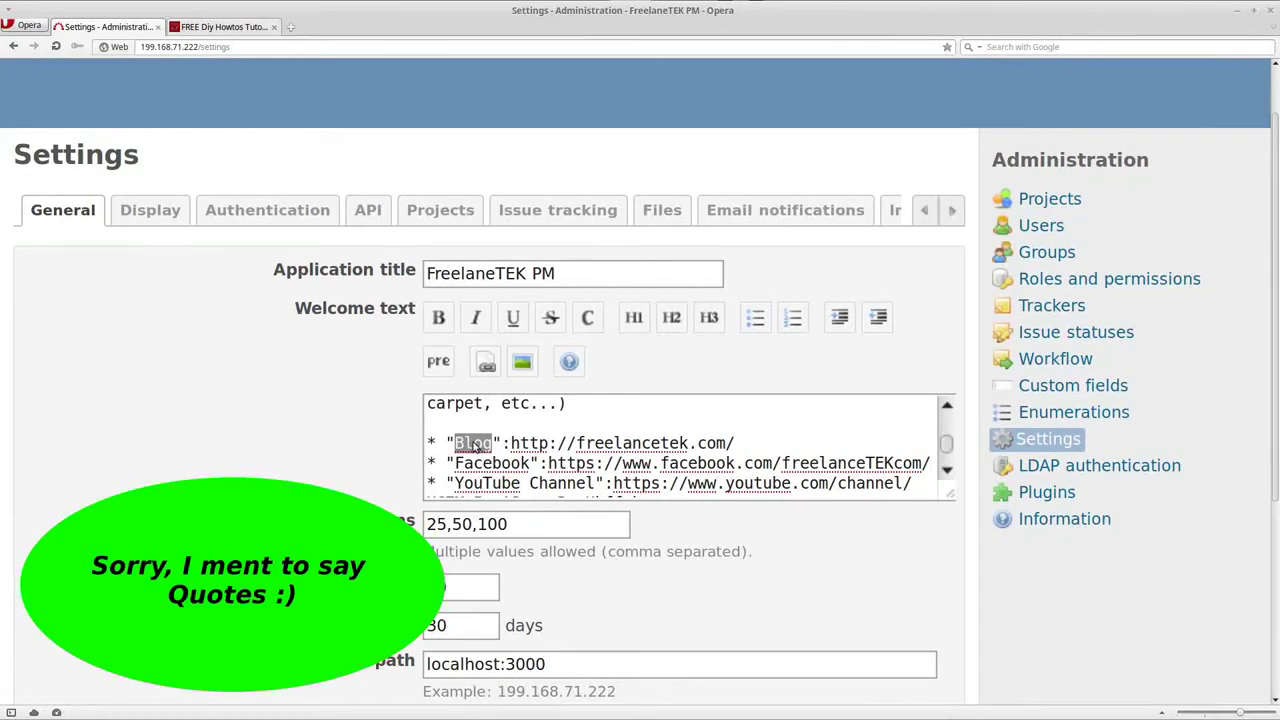
left_click(467, 443)
left_click_drag(449, 442, 512, 443)
left_click(525, 463)
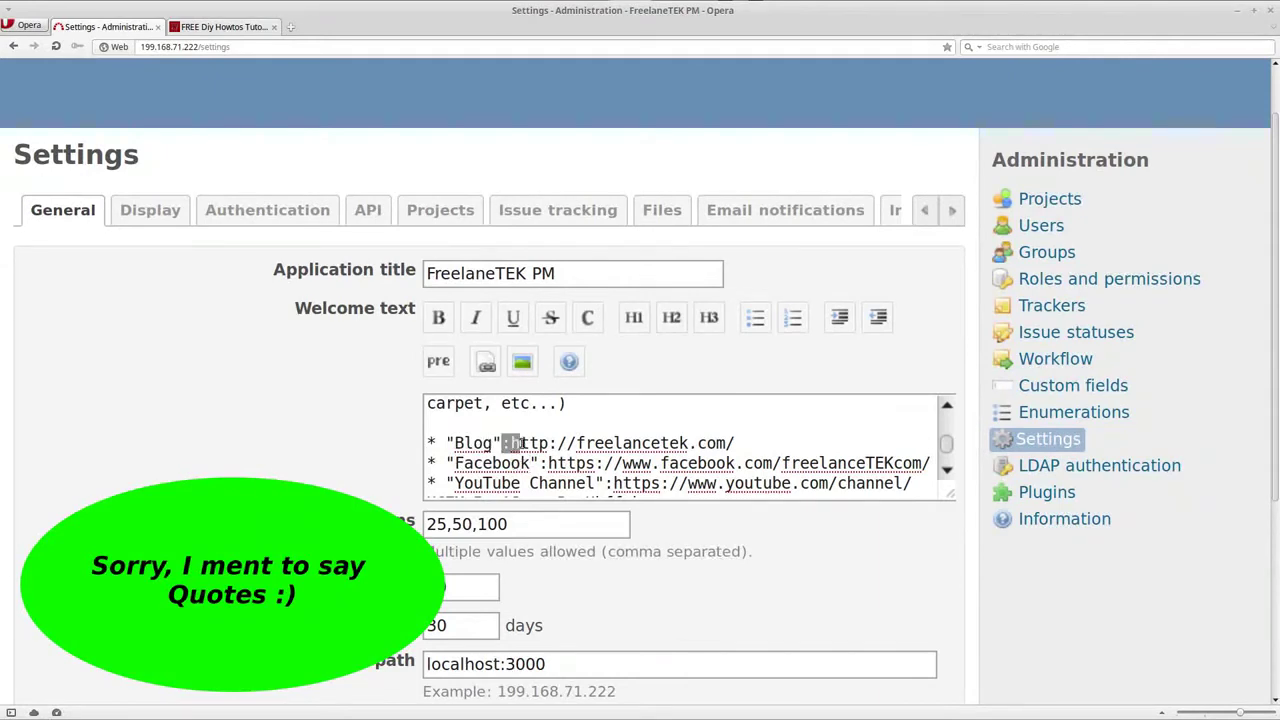
left_click(510, 443)
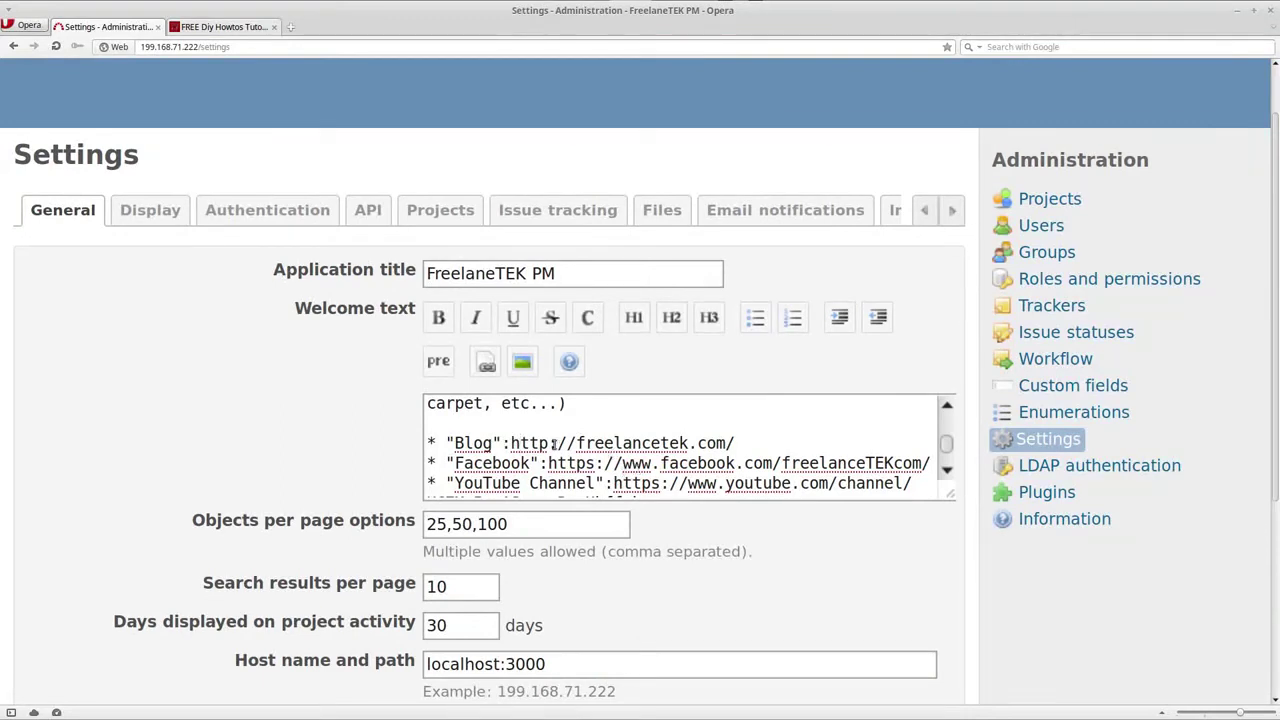
Examine the link names and web addresses of the Blog, Facebook and YouTube Channel entries in the welcome text.
left_click_drag(512, 443, 735, 437)
left_click(689, 462)
left_click_drag(453, 463, 530, 465)
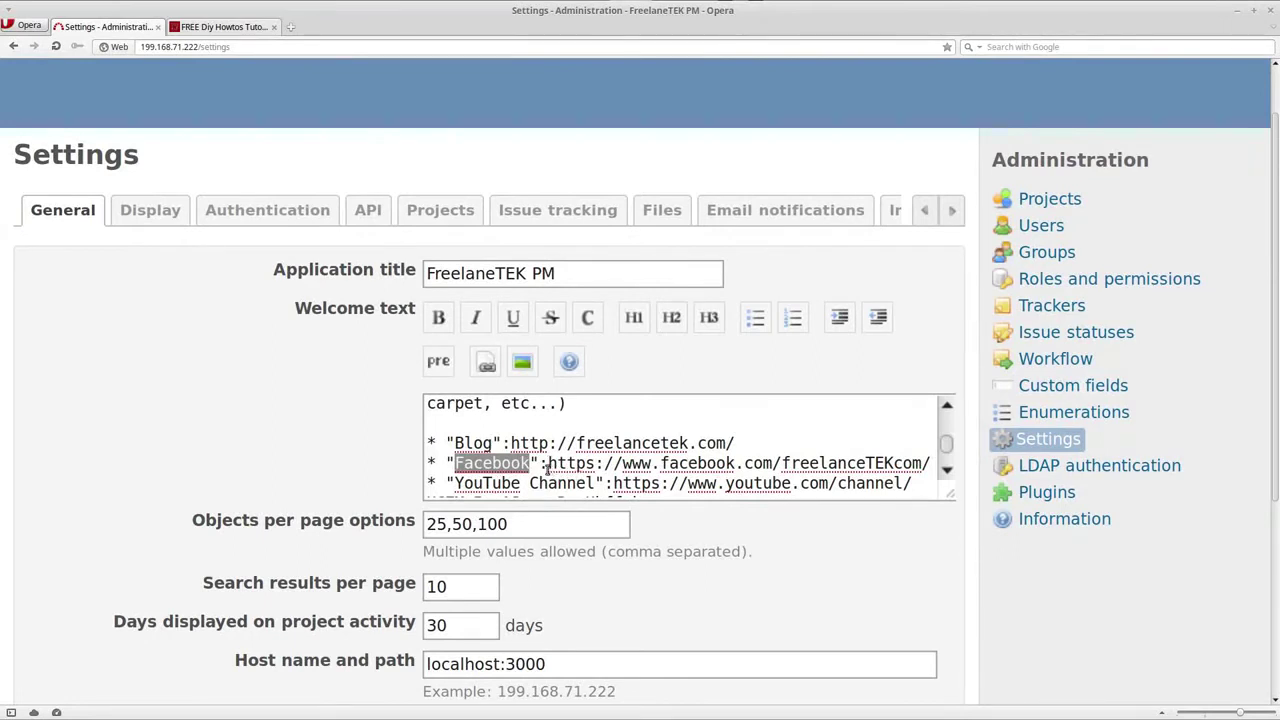
left_click_drag(547, 465, 928, 467)
left_click(522, 484)
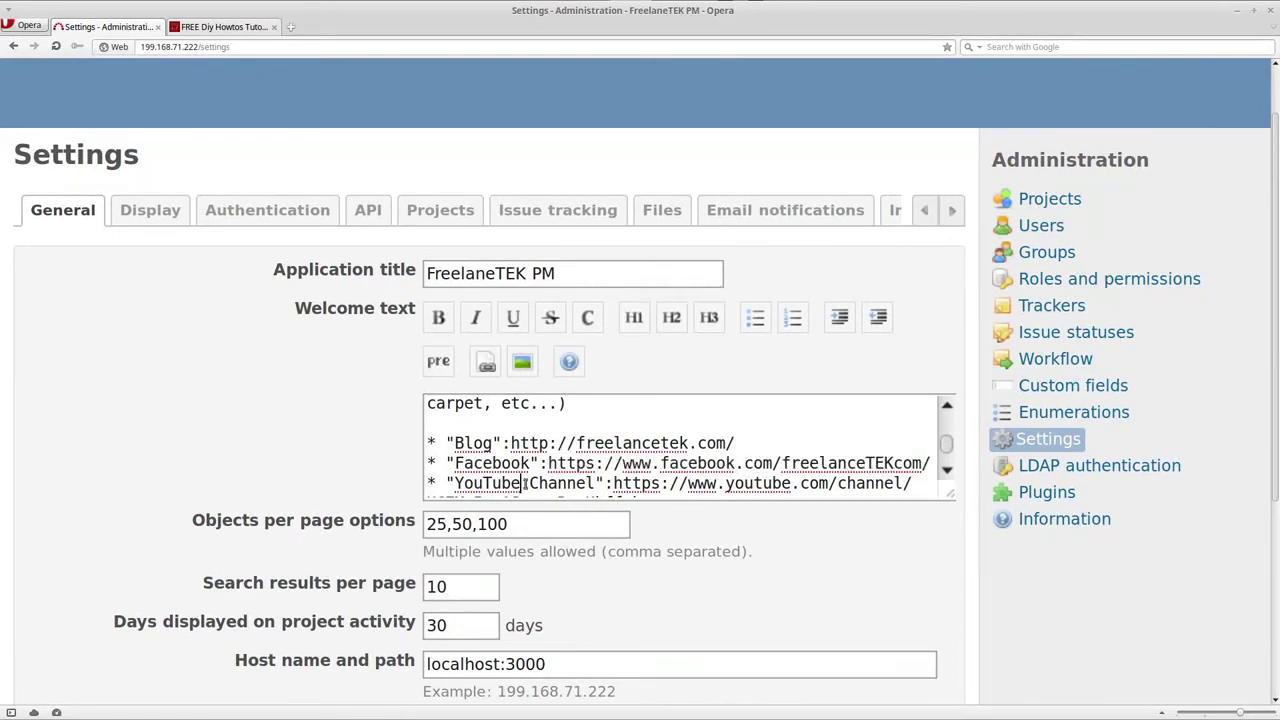
scroll(535, 480, "down", 1)
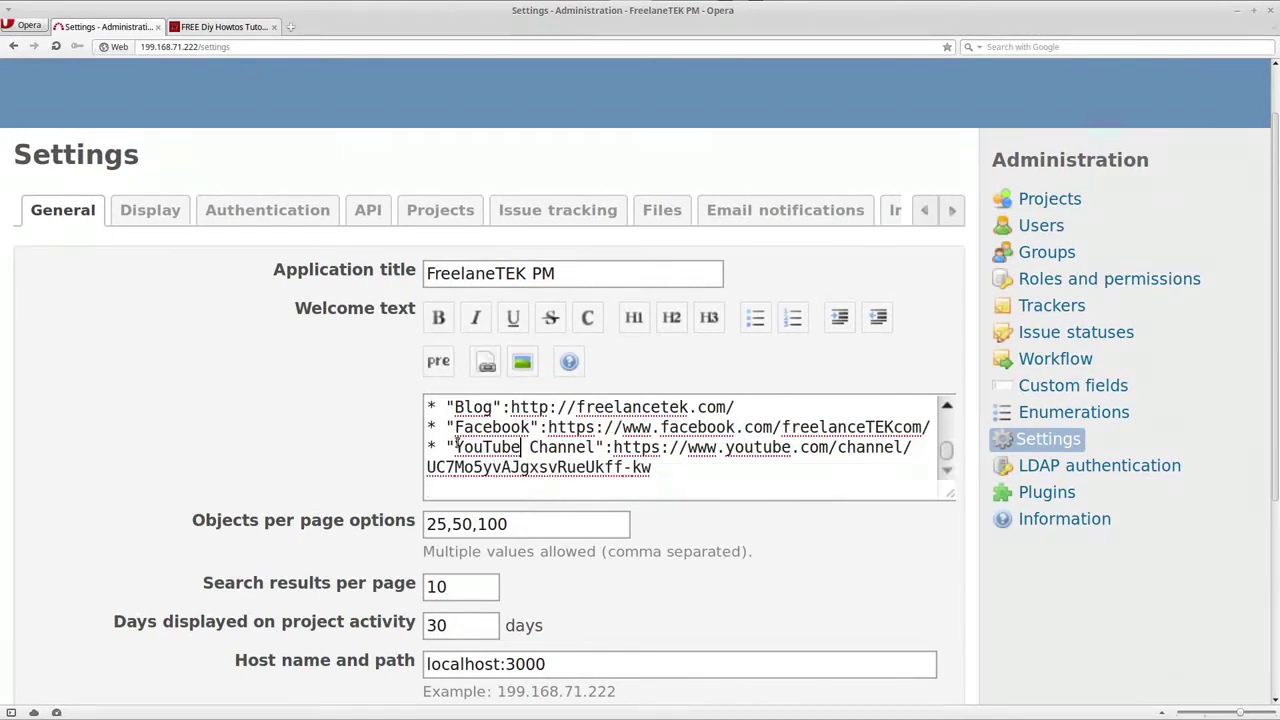
left_click_drag(456, 446, 763, 463)
left_click(641, 467)
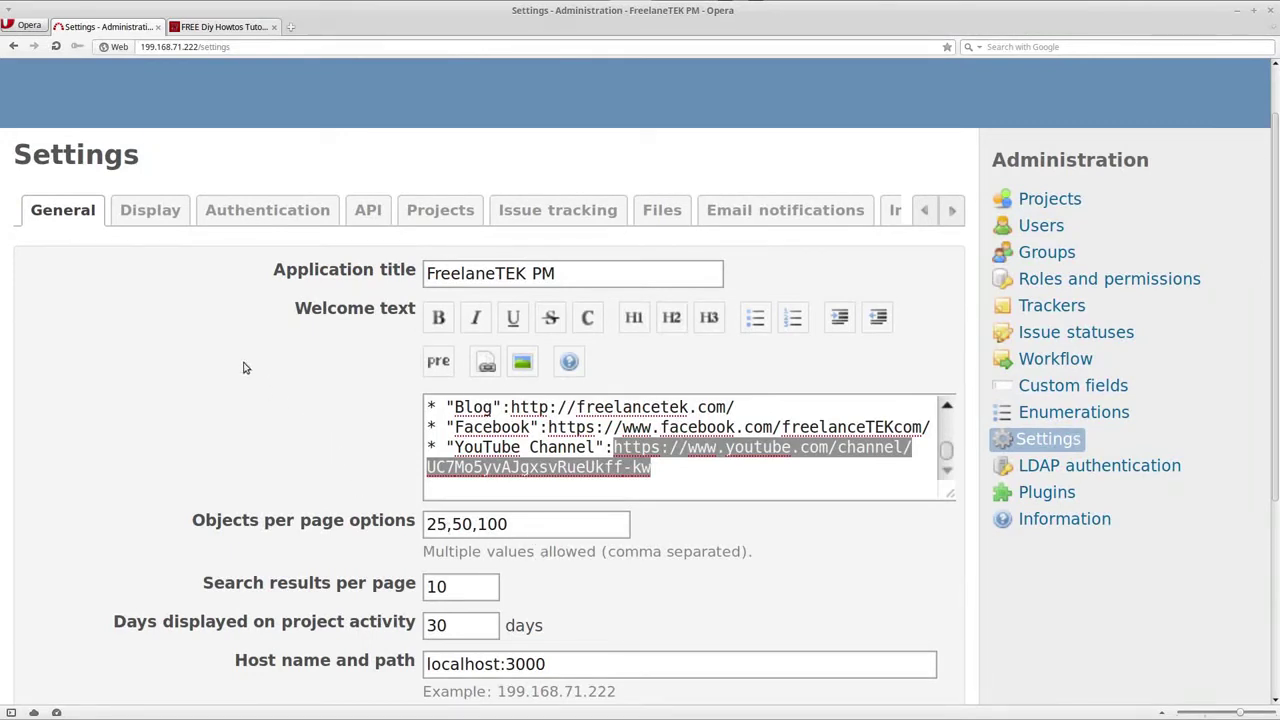
View the display settings, and examine the maximum attachment size in the Files settings.
left_click(157, 218)
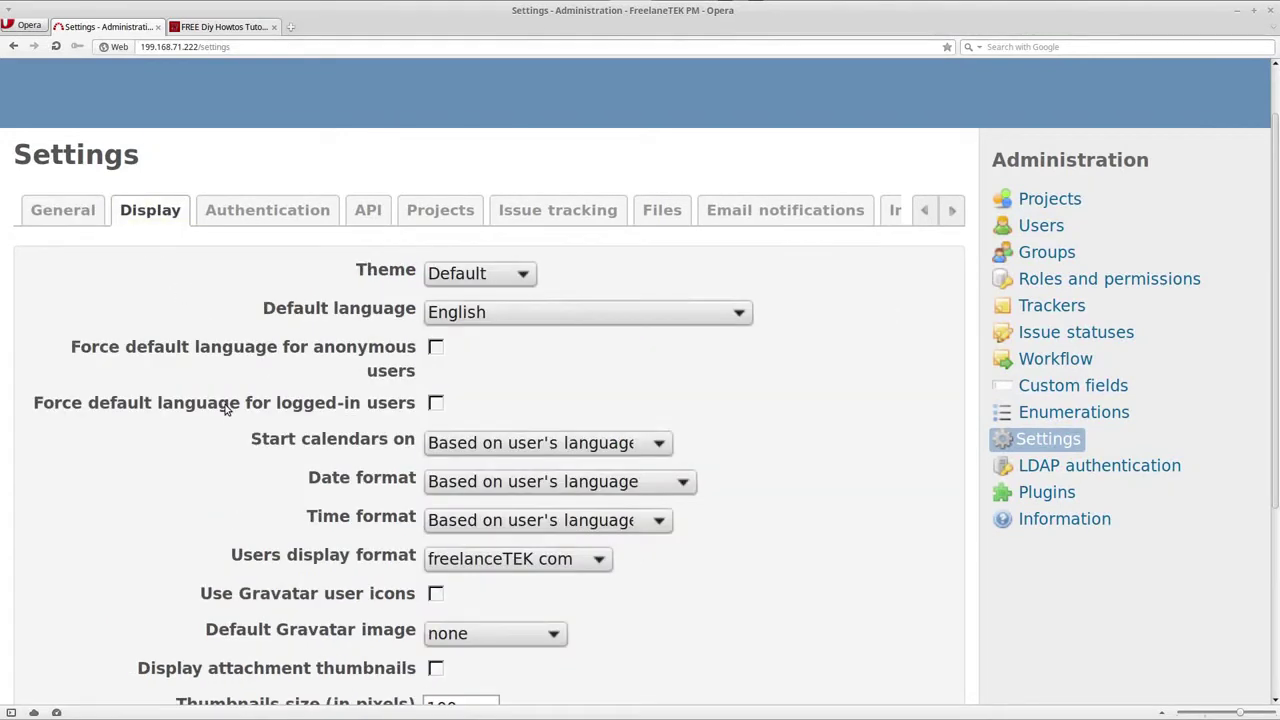
left_click(660, 209)
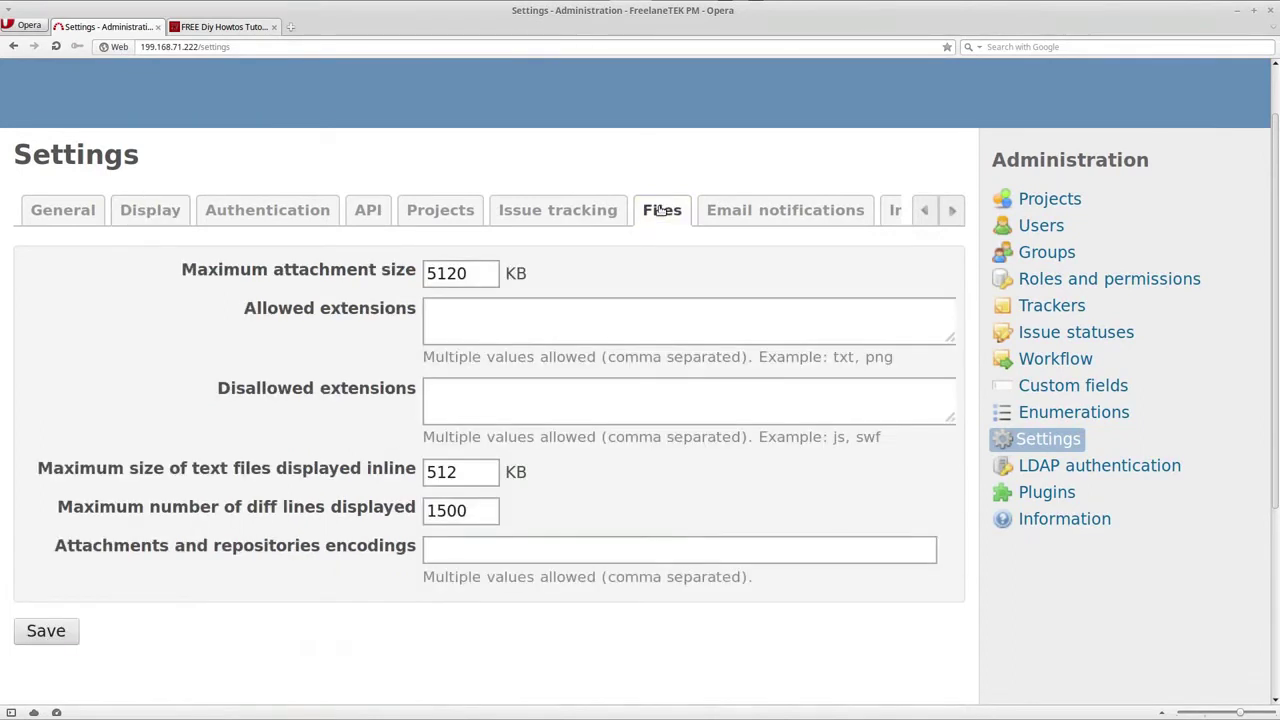
left_click_drag(475, 277, 400, 272)
left_click(439, 283)
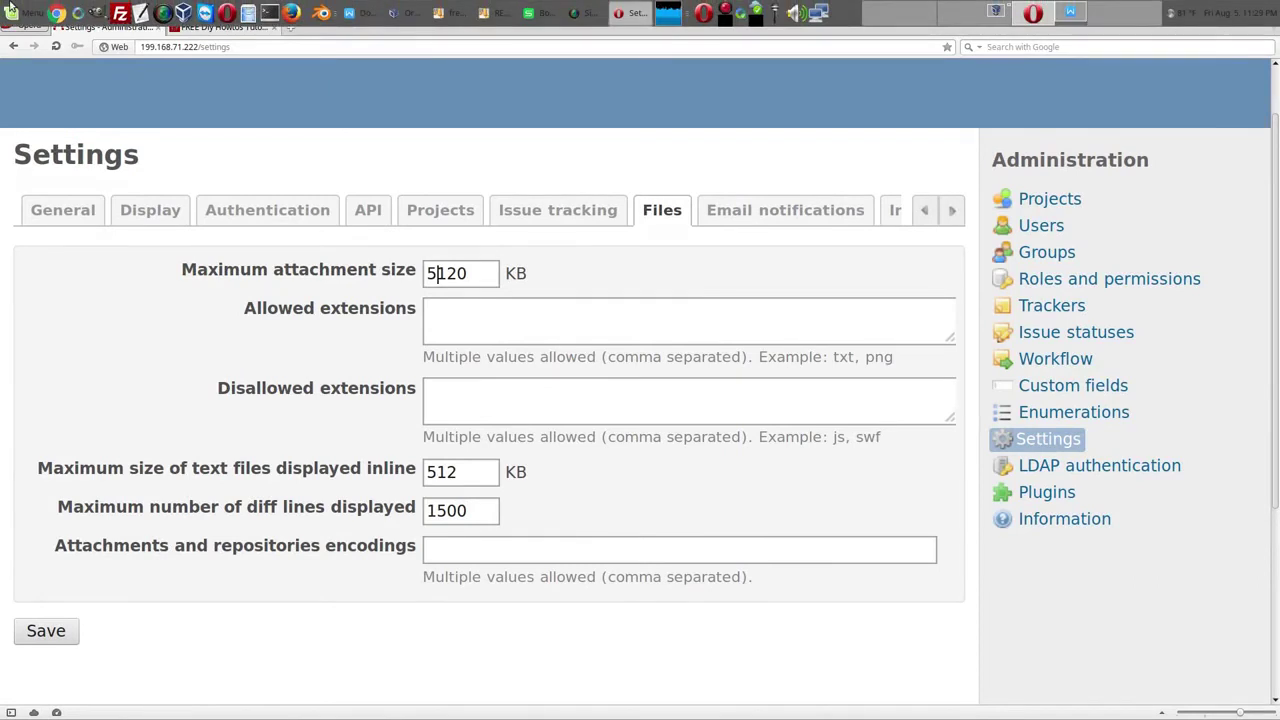
Open Calculator, move it clear of the size fields, compute 1024*20 and copy the result.
left_click(10, 8)
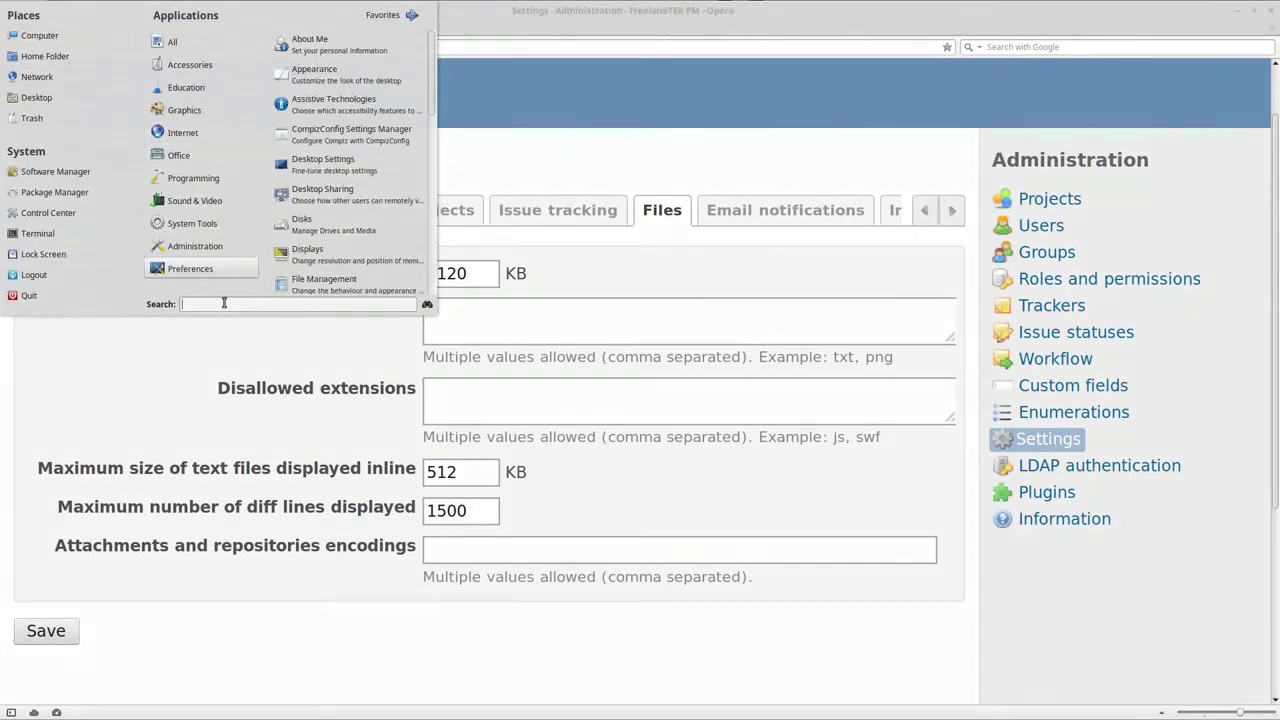
type("cal")
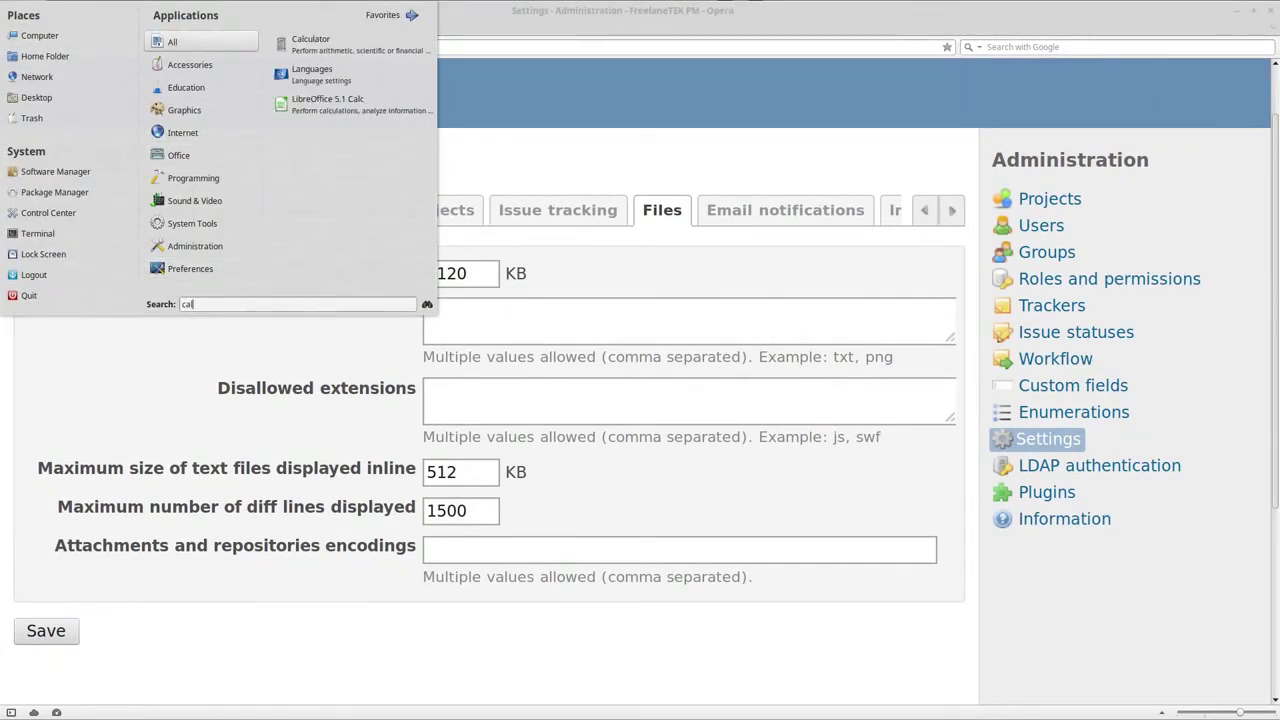
left_click(342, 42)
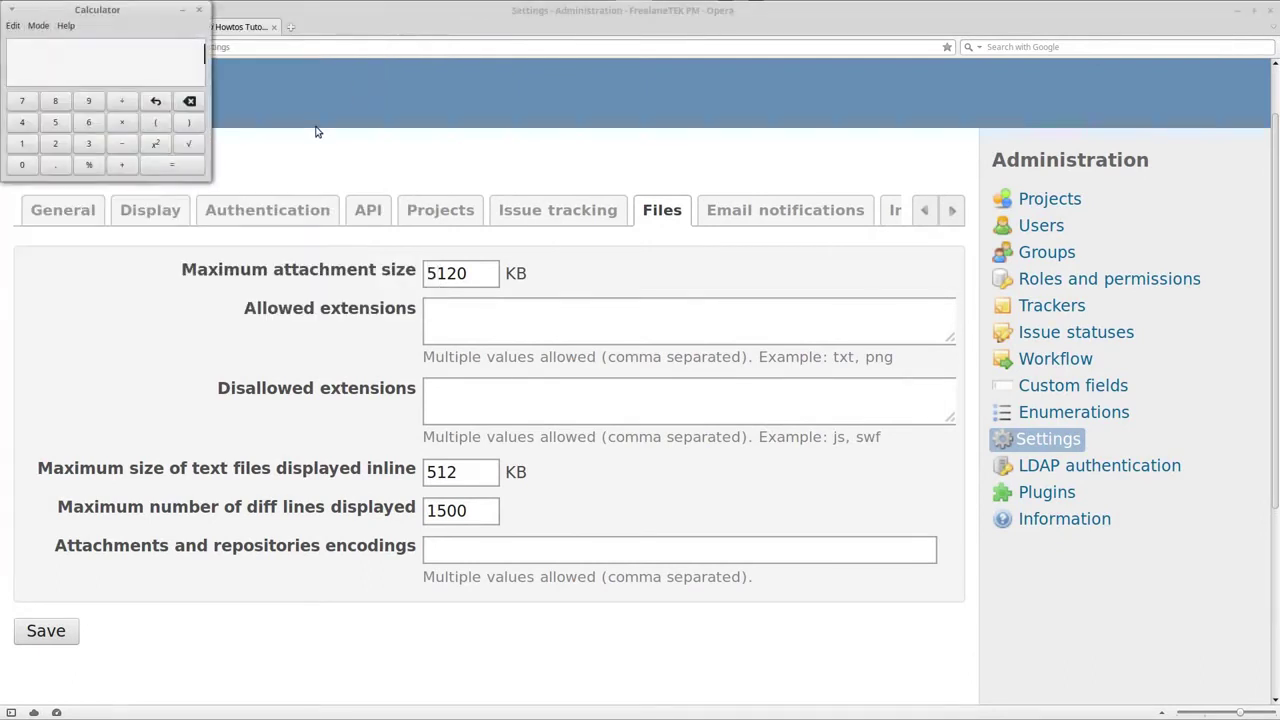
left_click_drag(118, 12, 924, 168)
type("1024*20")
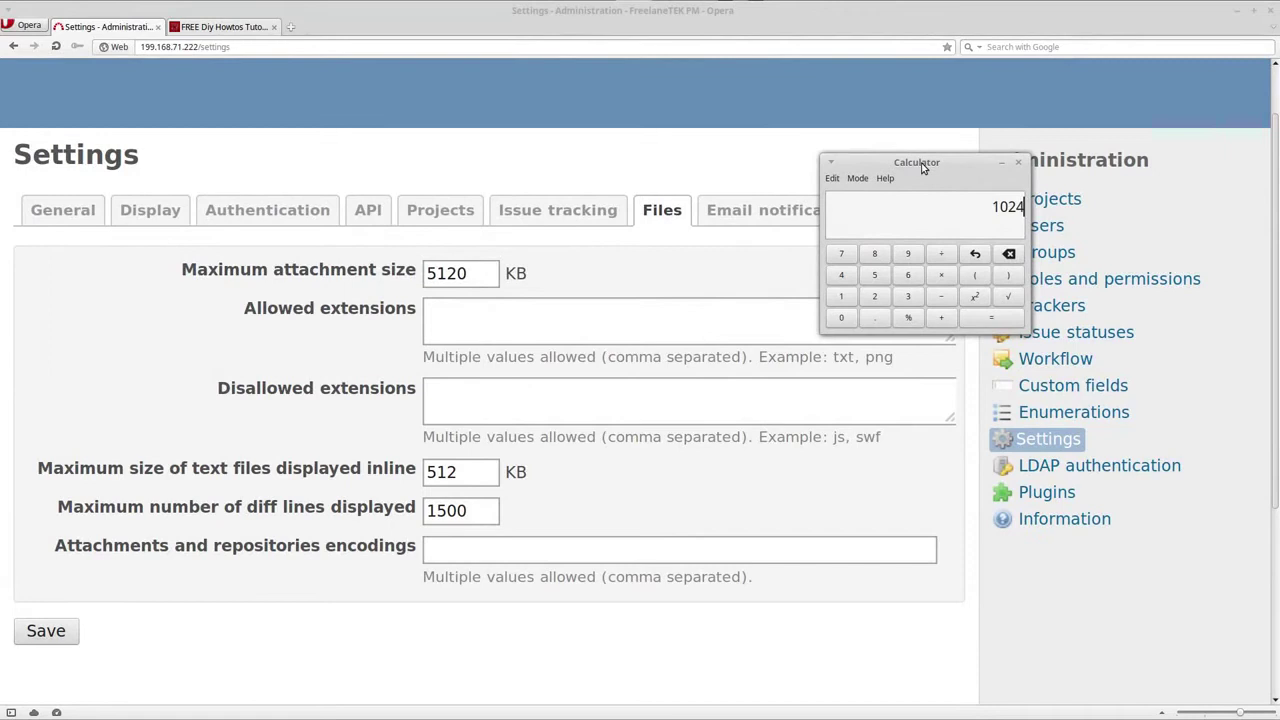
key("Return")
mouse_move(1009, 207)
left_mouse_down()
mouse_move(984, 207)
mouse_move(1026, 207)
left_mouse_up()
key("ctrl+c")
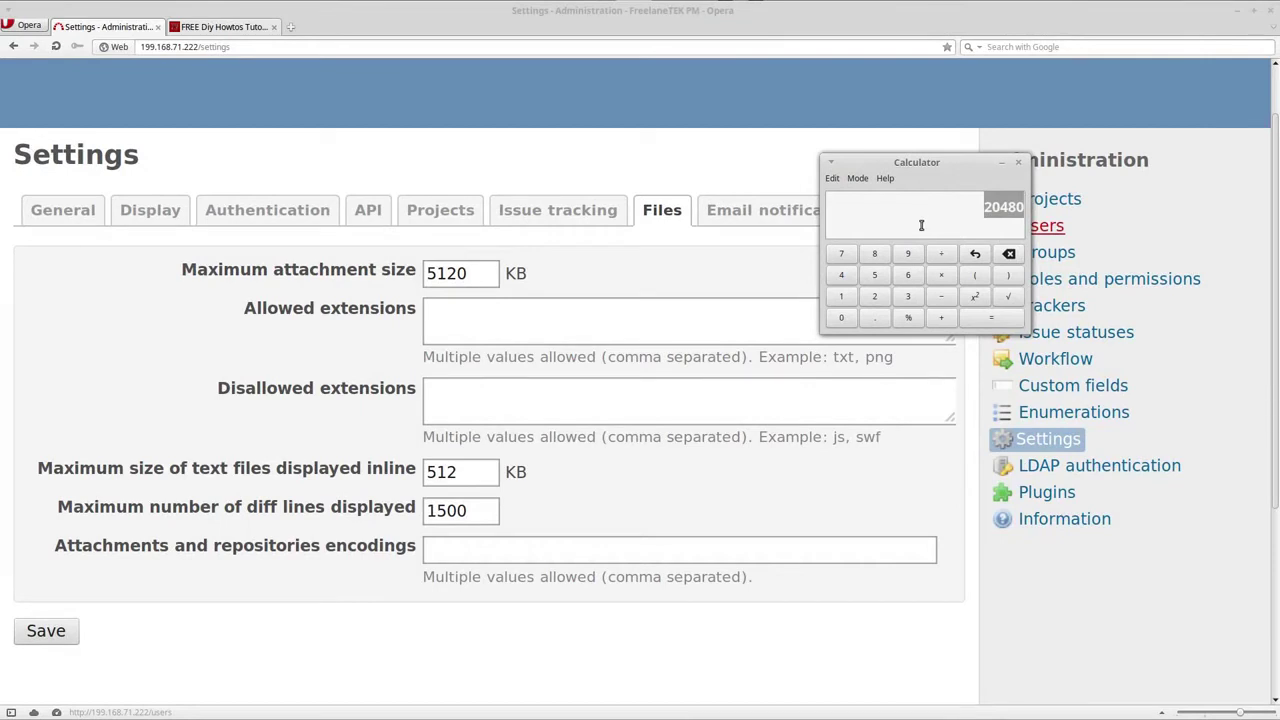
Set the maximum attachment size to 20480 KB and the maximum size of text files displayed inline to 5120 KB.
left_click_drag(486, 277, 356, 271)
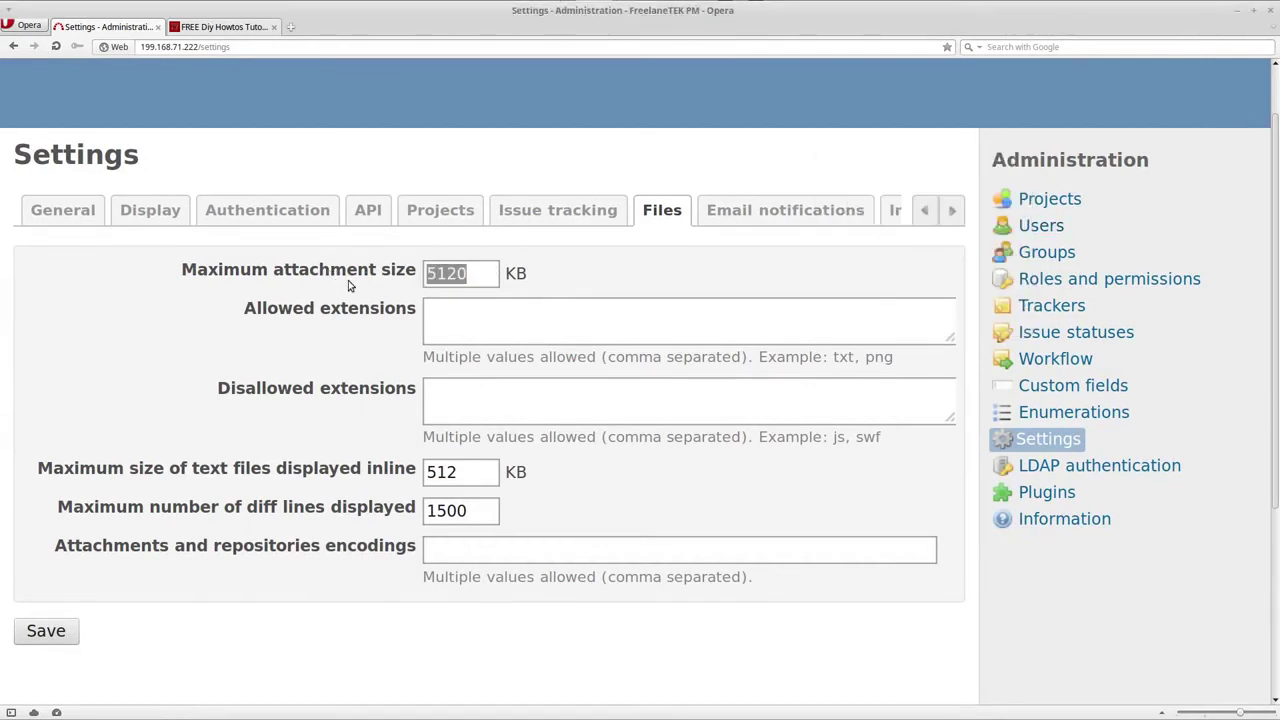
key("ctrl+v")
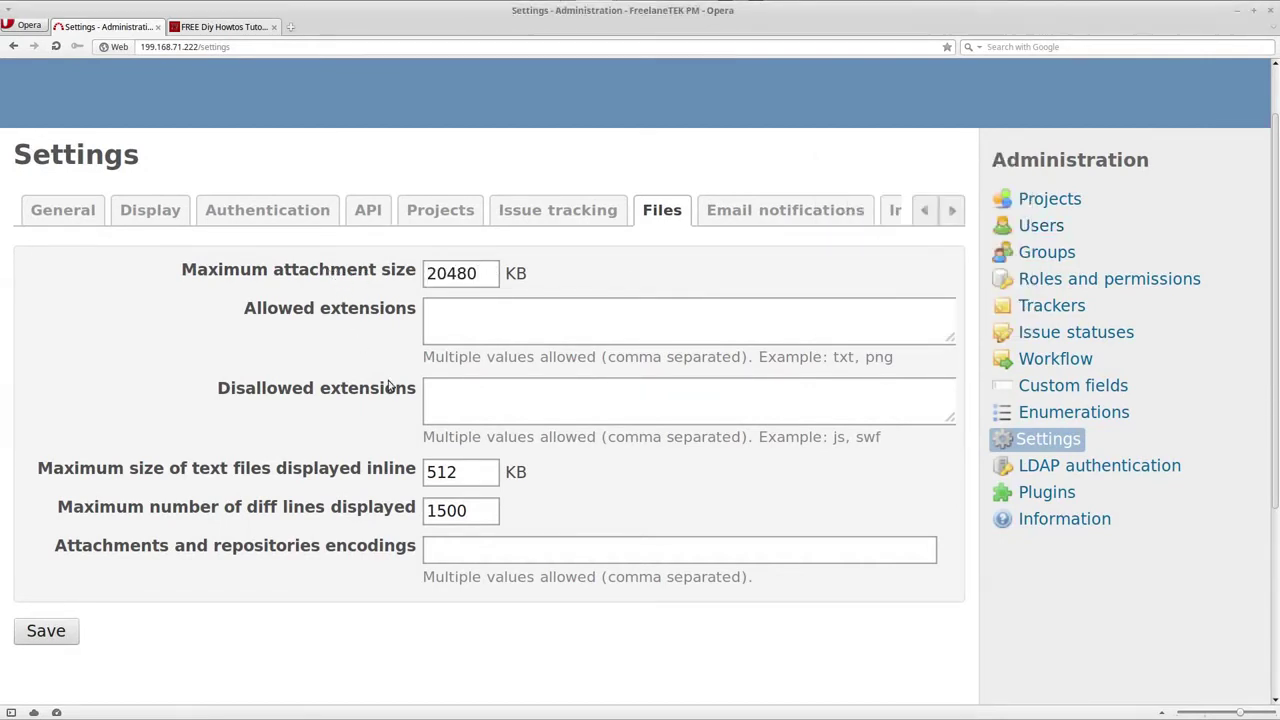
left_click(452, 482)
type("0")
Switch to Calculator, compute 1024*5 to check the inline text file size, and return to the browser.
key("alt+Tab")
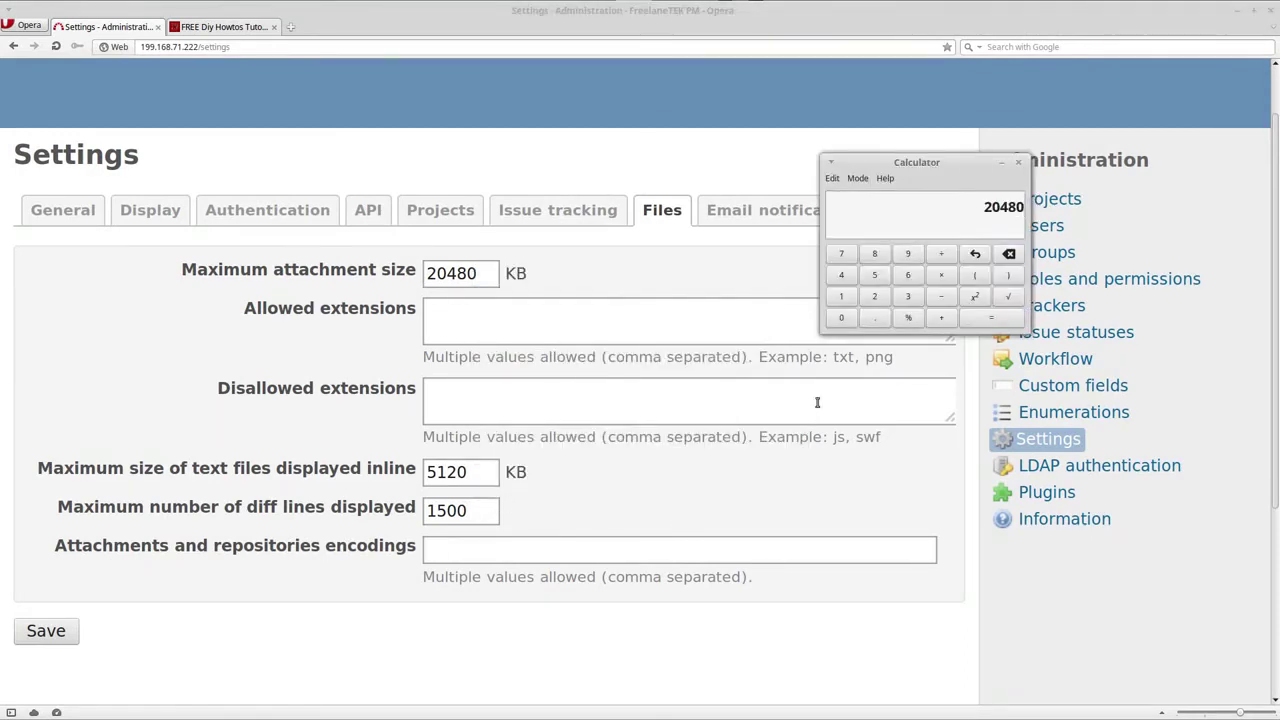
key("Escape")
type("1024*")
type("5")
key("Return")
left_click(554, 492)
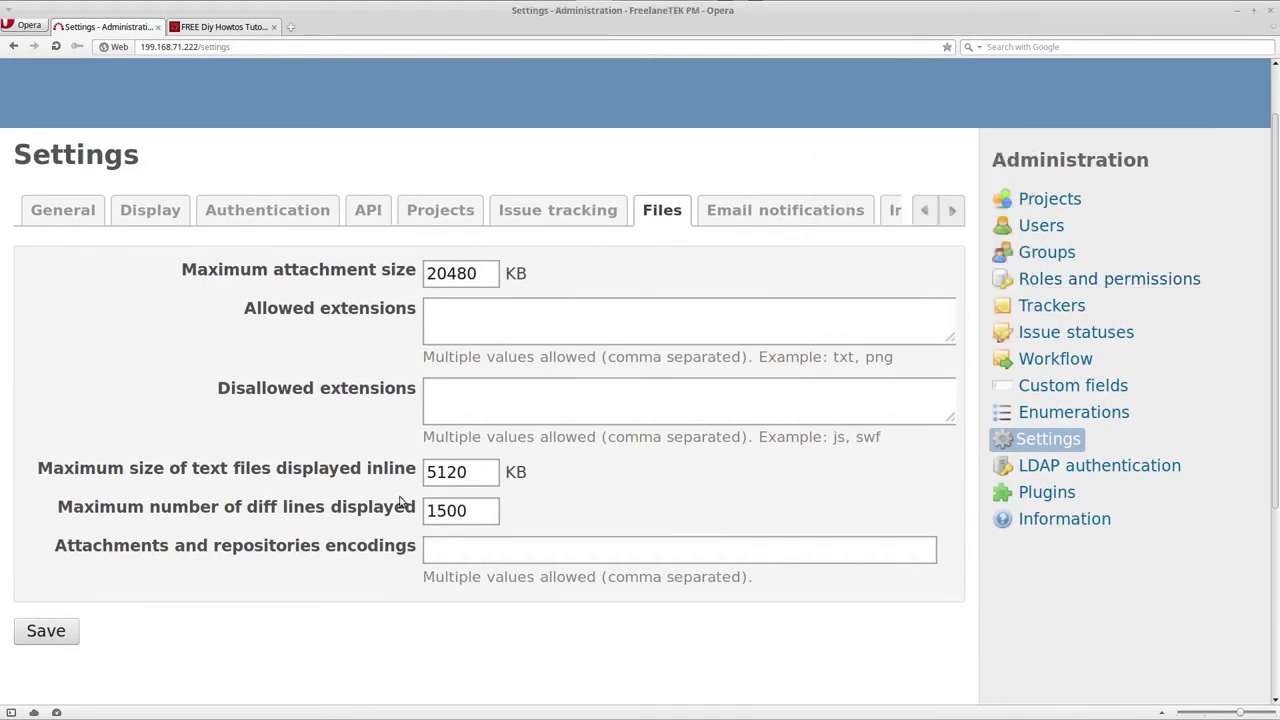
Review the maximum inline text file size and maximum attachment size values, and save the Files settings.
left_click_drag(472, 474, 403, 478)
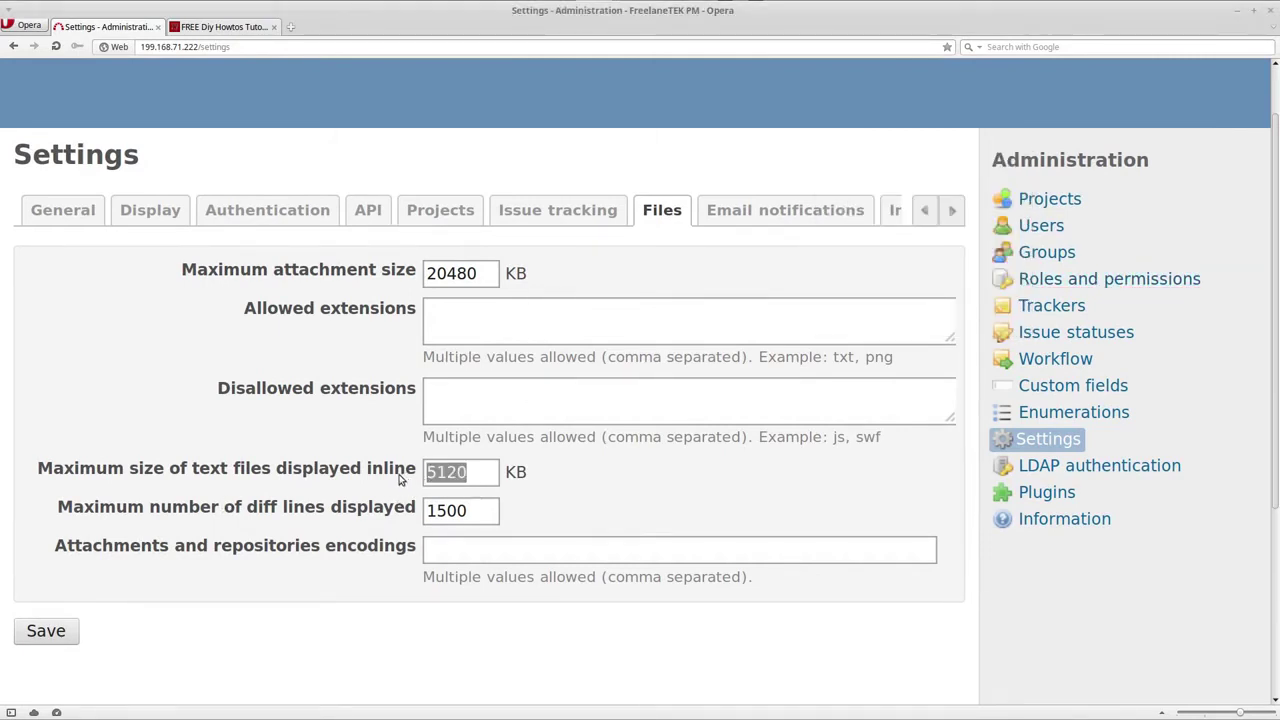
left_click_drag(489, 270, 394, 271)
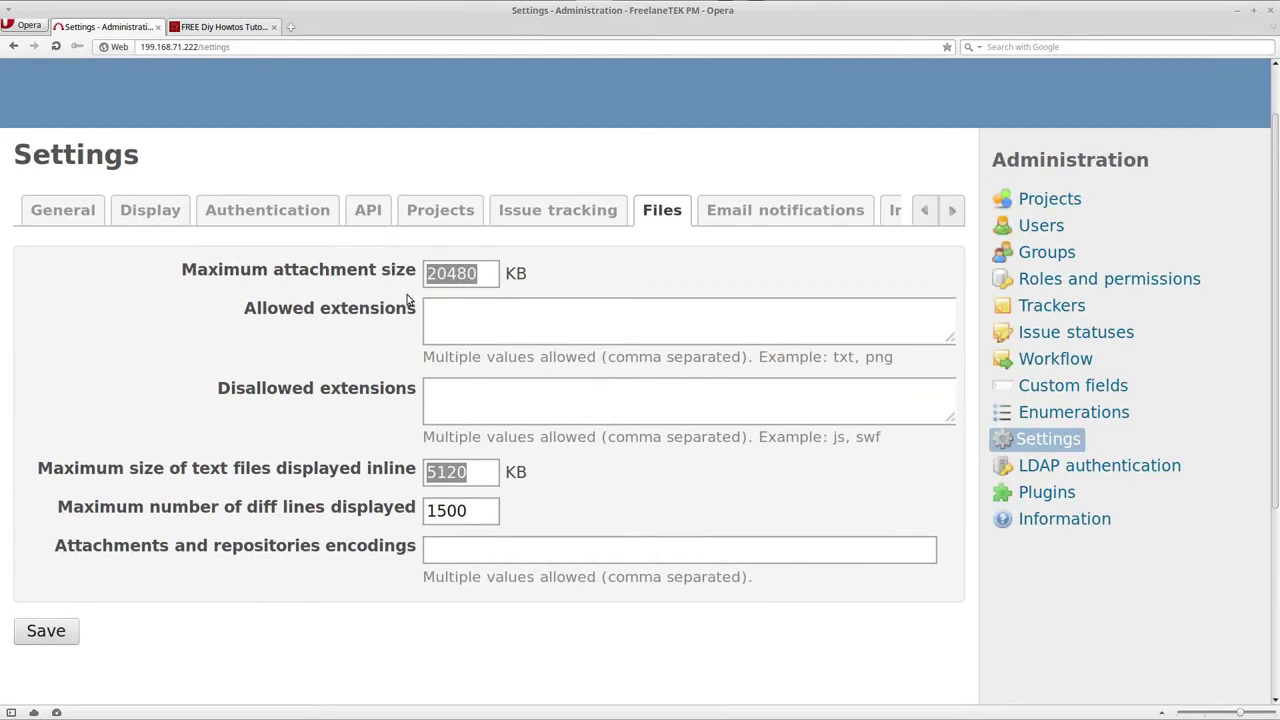
left_click(58, 631)
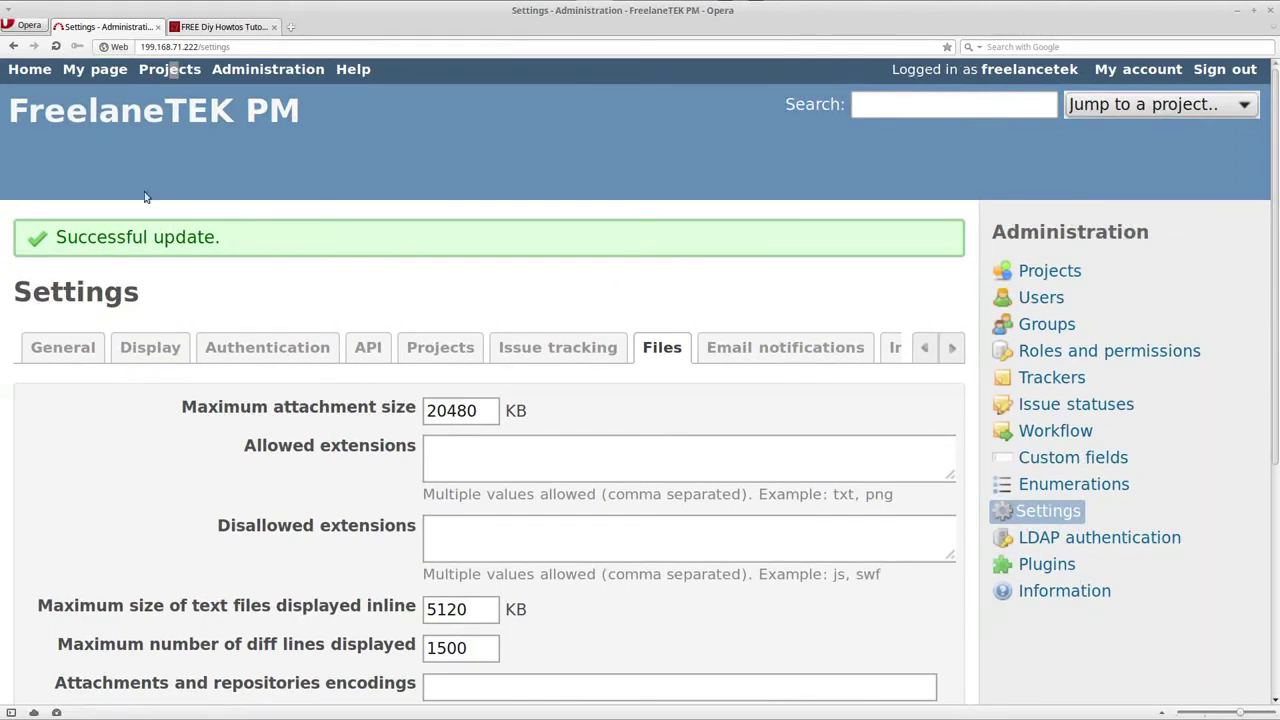
Open the closed Camera issue "Main Entrance Camera No Video" from the Customer 1 project's issue tracking overview.
left_click(170, 70)
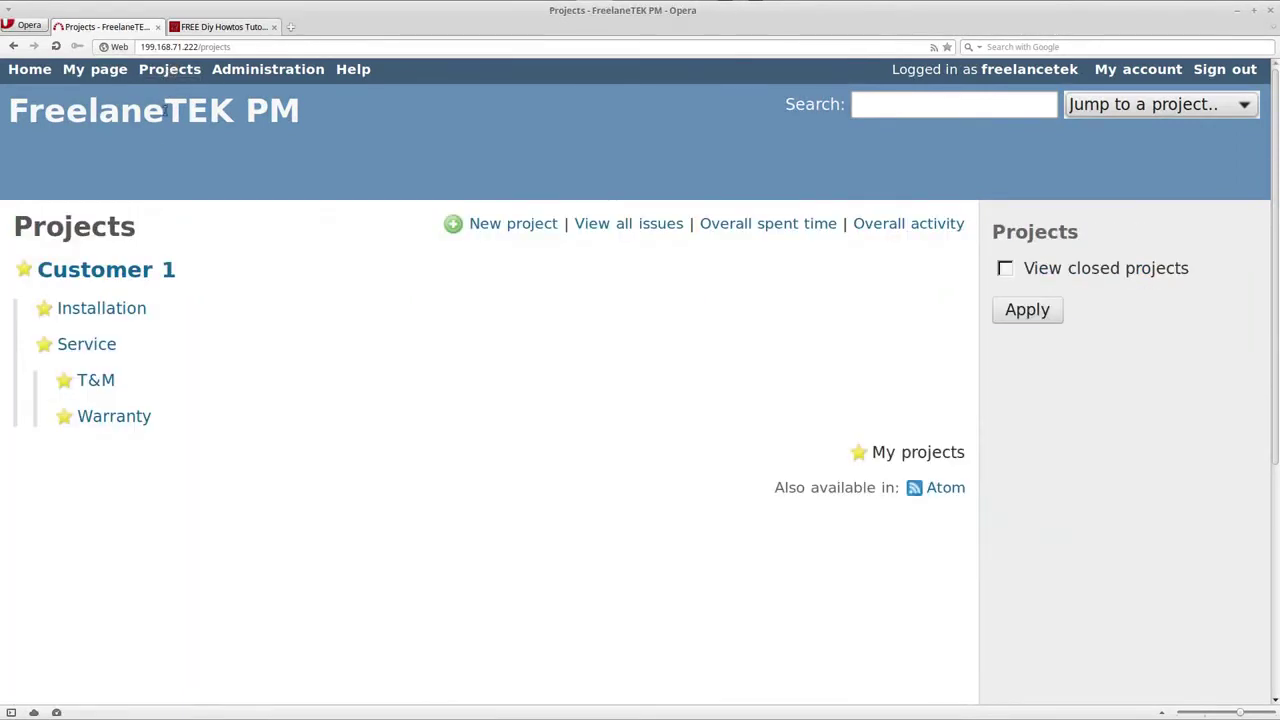
left_click(95, 275)
scroll(333, 413, "down", 1)
scroll(333, 413, "down", 1)
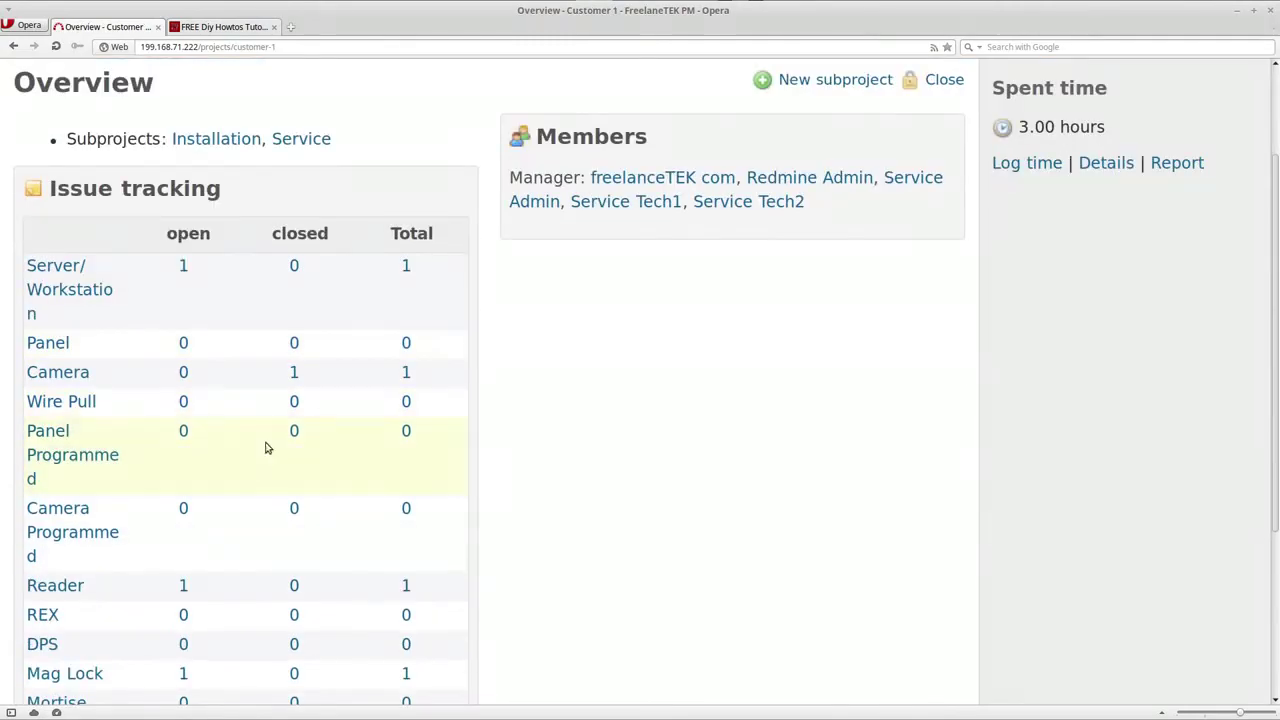
left_click(290, 376)
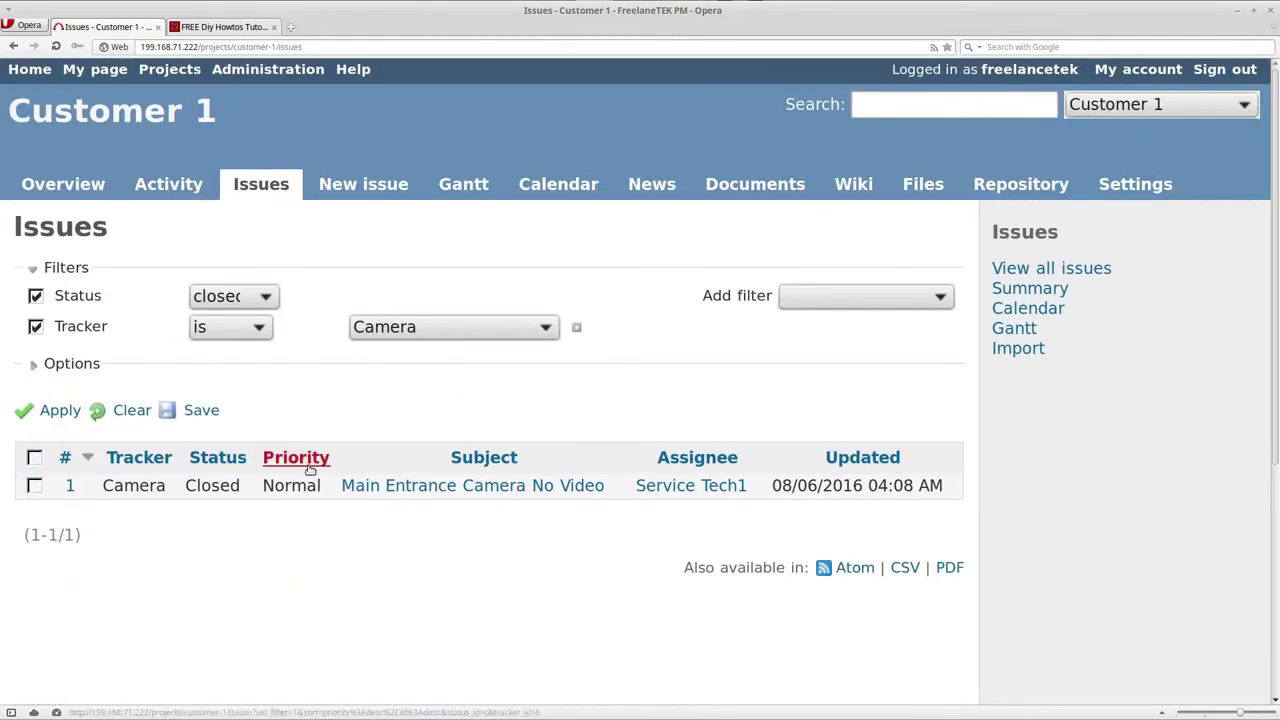
left_click(393, 487)
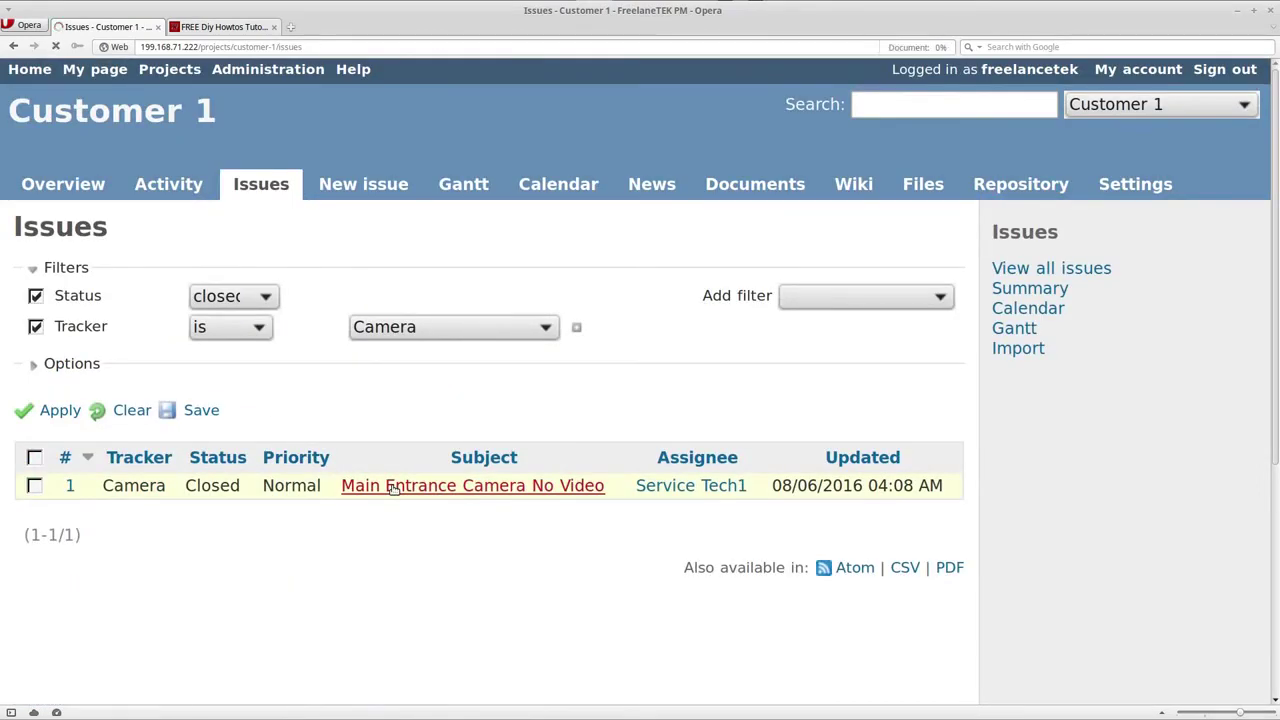
Review the issue's details and history, open it for editing, and check the maximum upload size in its Files section.
scroll(397, 483, "down", 1)
scroll(397, 485, "down", 5)
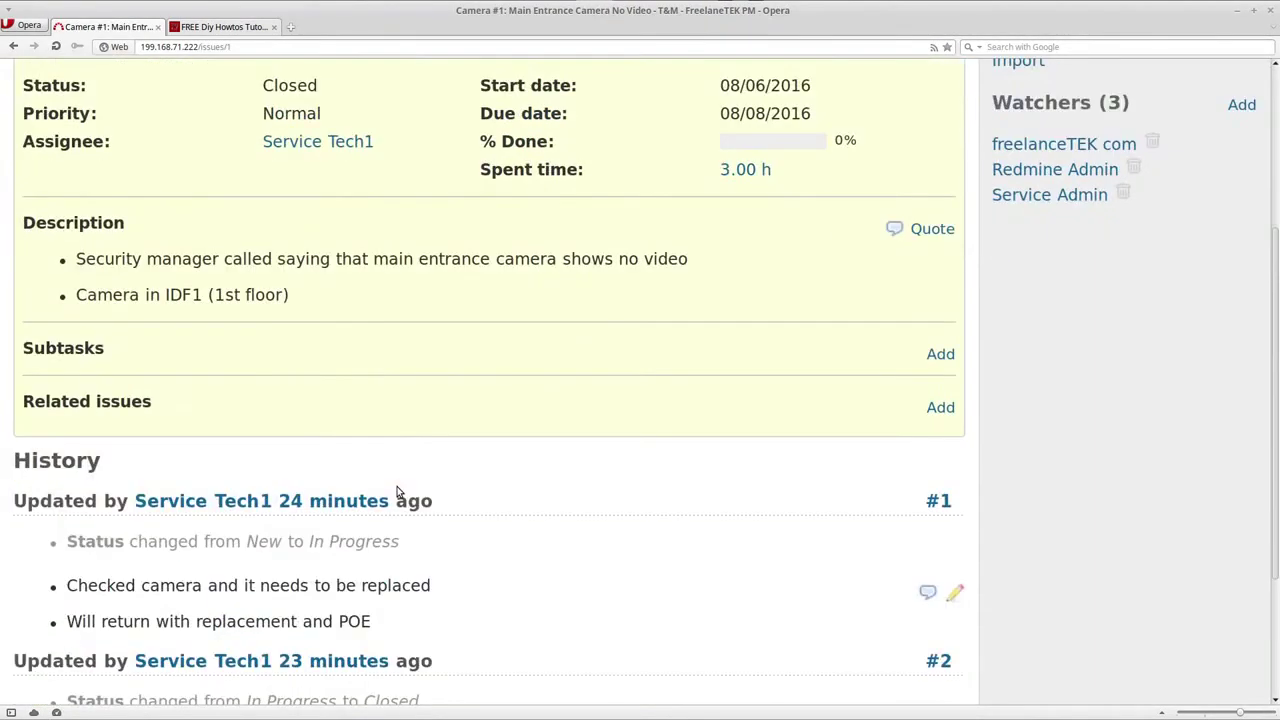
scroll(397, 492, "up", 5)
scroll(397, 492, "down", 5)
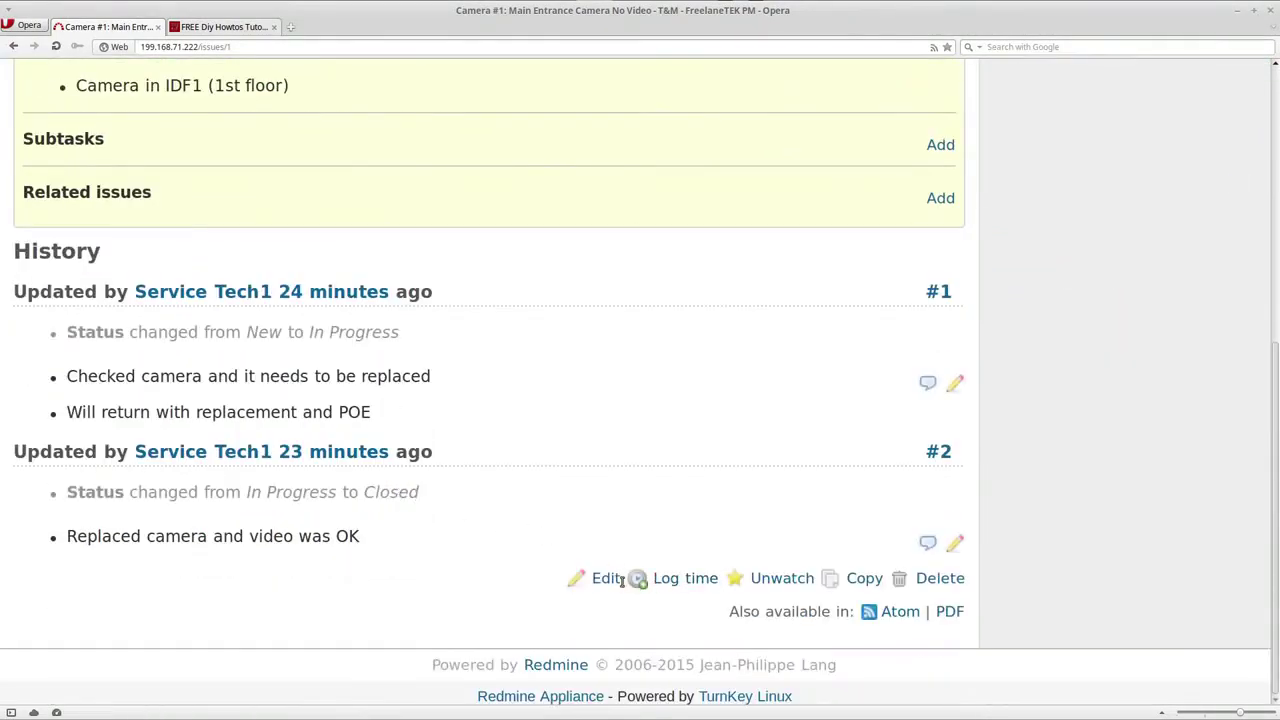
left_click(605, 578)
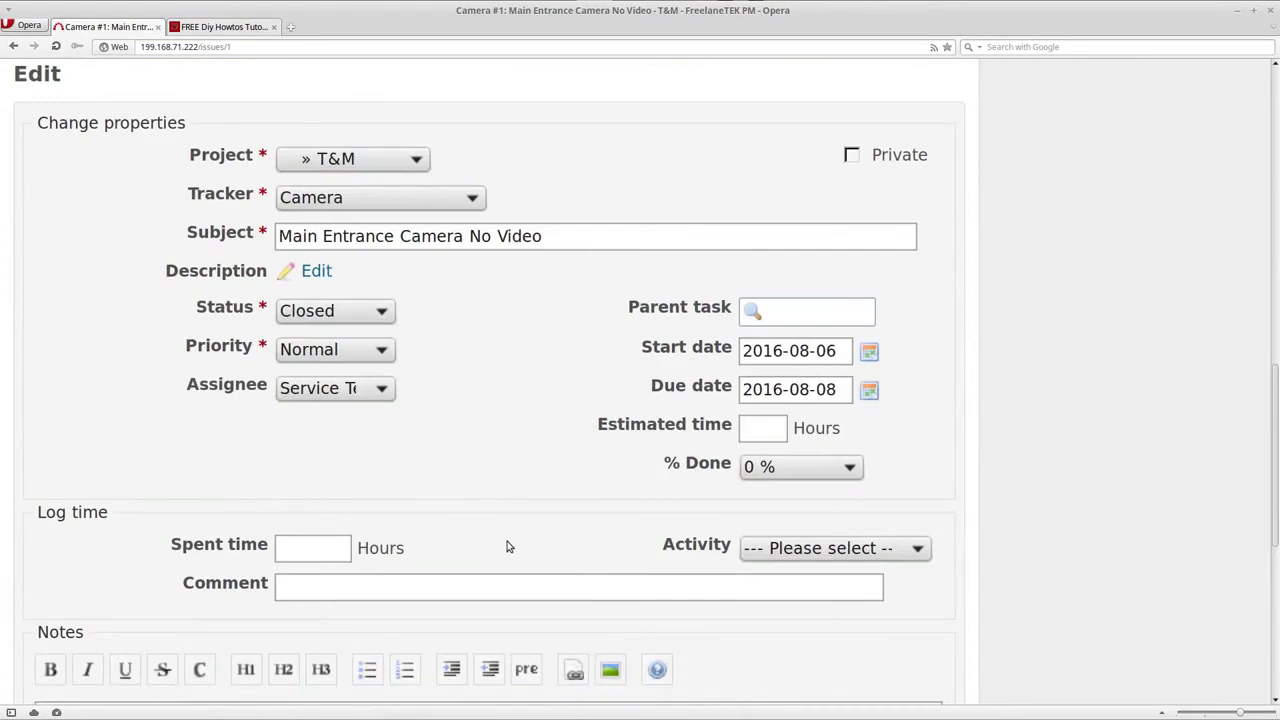
scroll(506, 546, "down", 2)
scroll(506, 546, "up", 2)
scroll(506, 546, "down", 3)
scroll(506, 546, "down", 3)
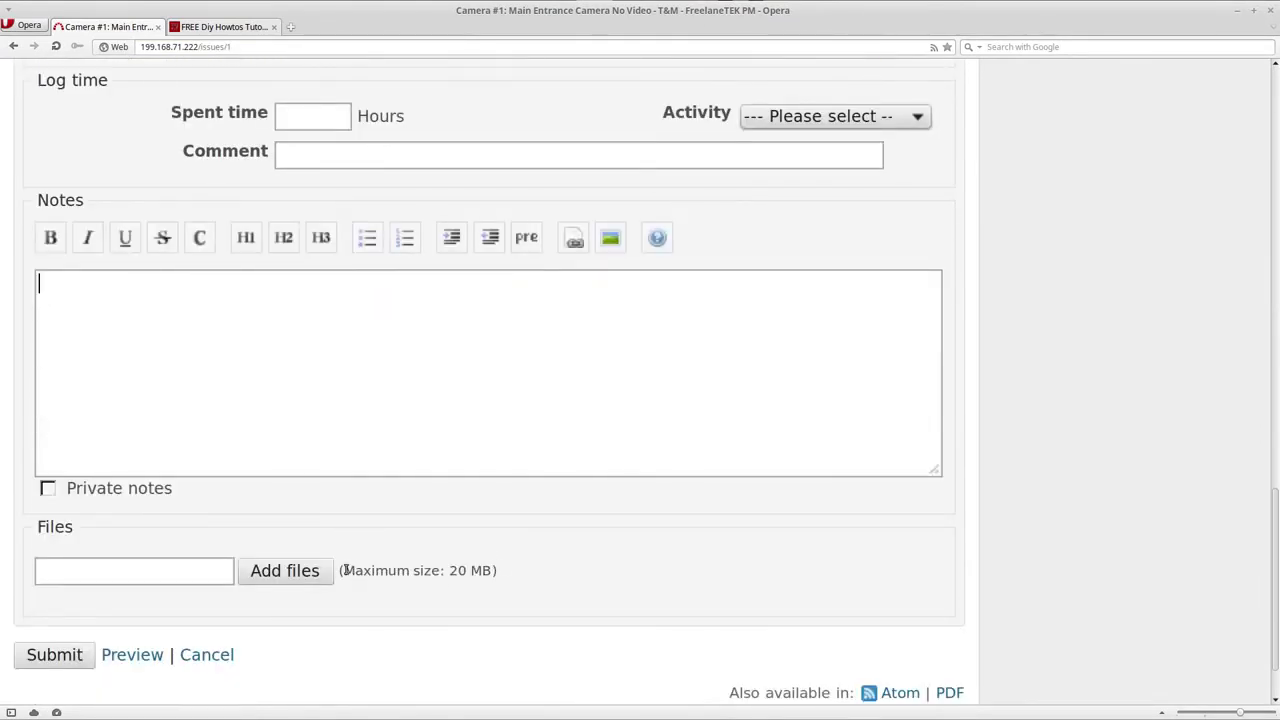
left_click_drag(343, 570, 489, 570)
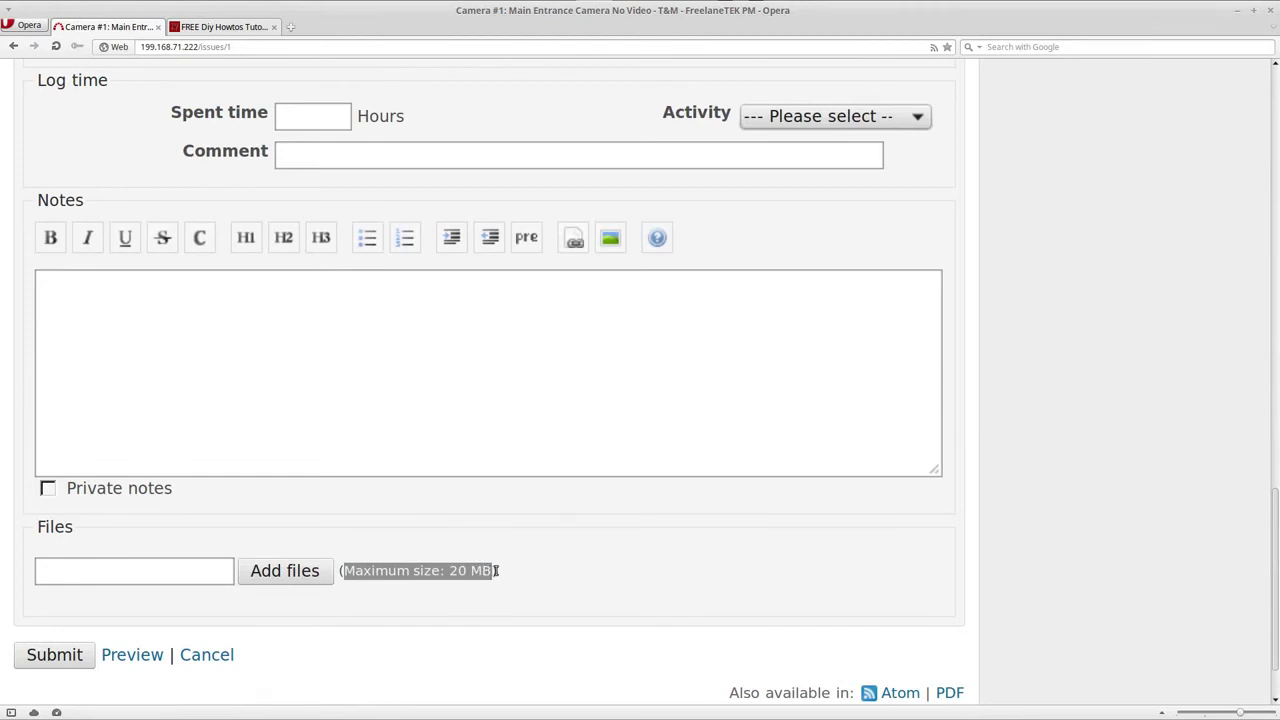
left_click(497, 570)
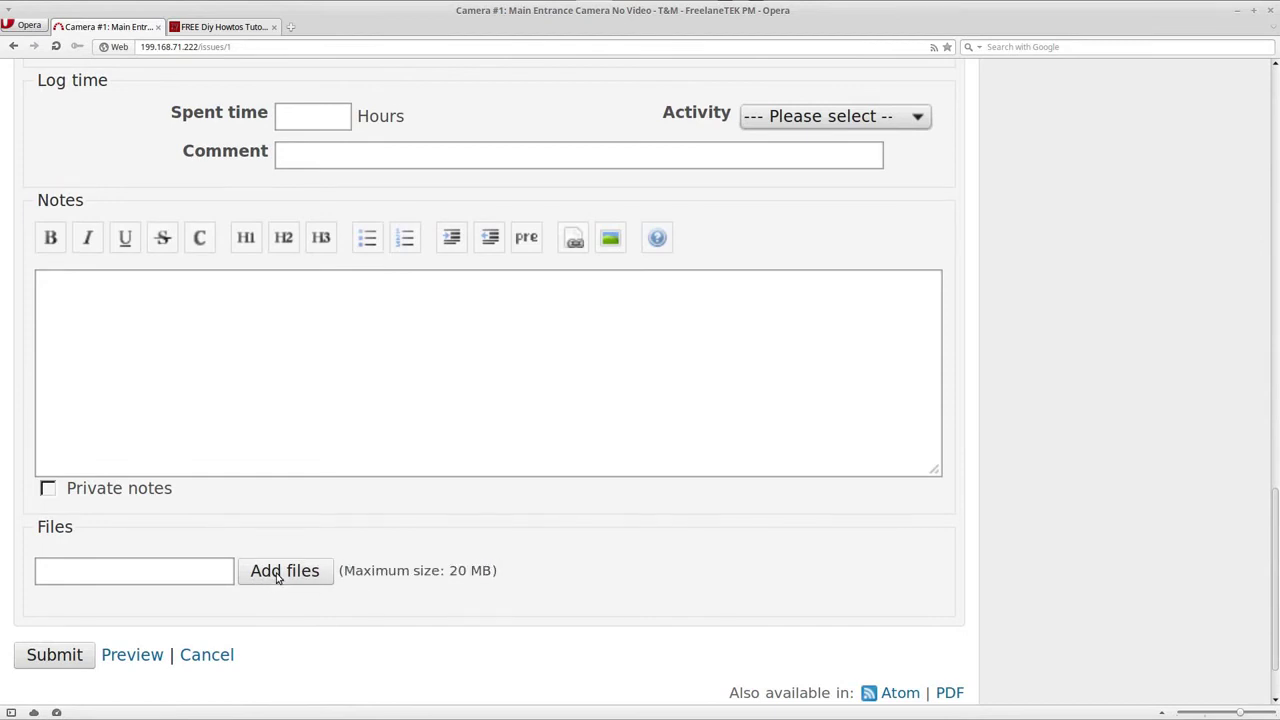
Take a screenshot of the screen and save it to the Desktop as Upload-file.png.
mouse_move(455, 2)
key("Print")
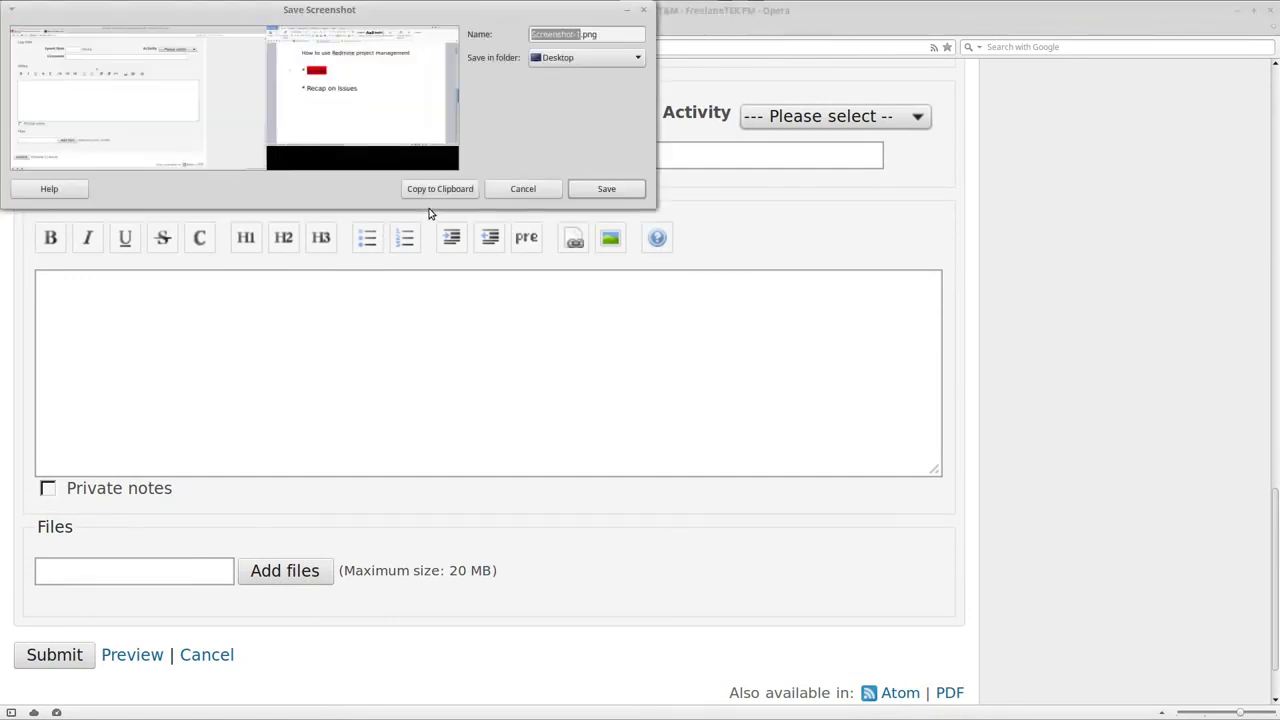
left_click_drag(364, 11, 574, 202)
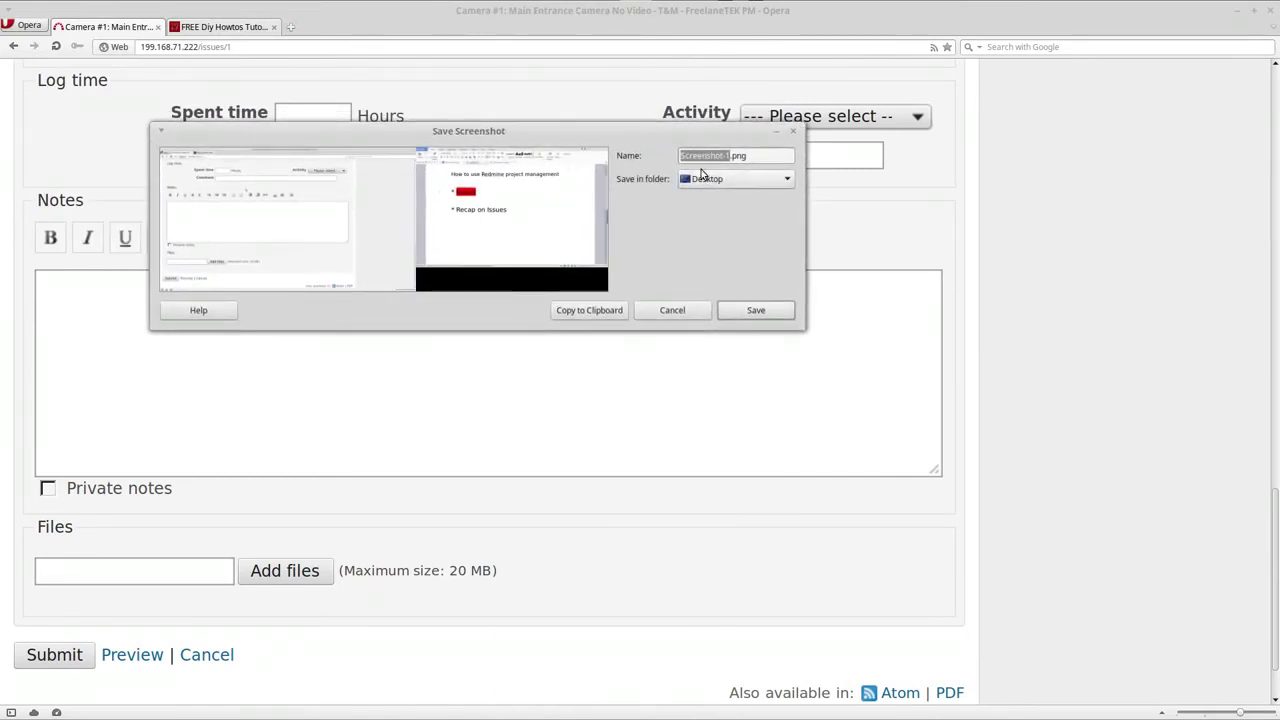
type("Upload")
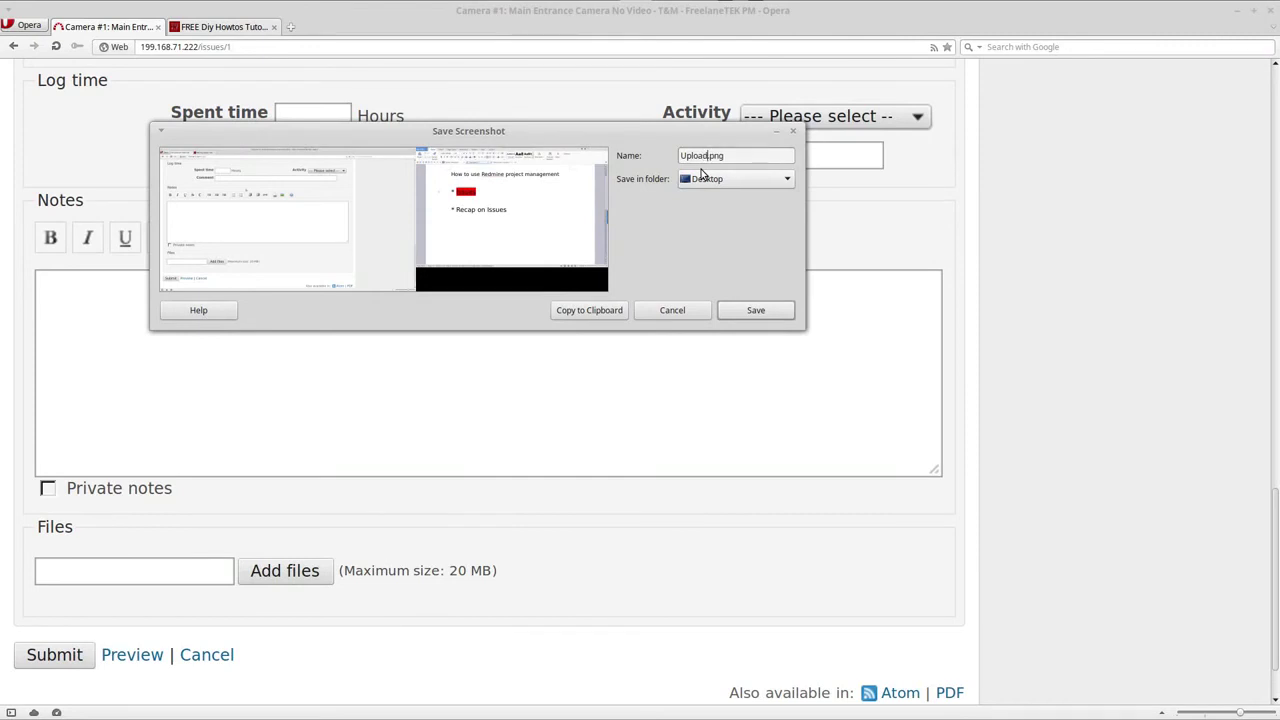
type("-file")
key("Return")
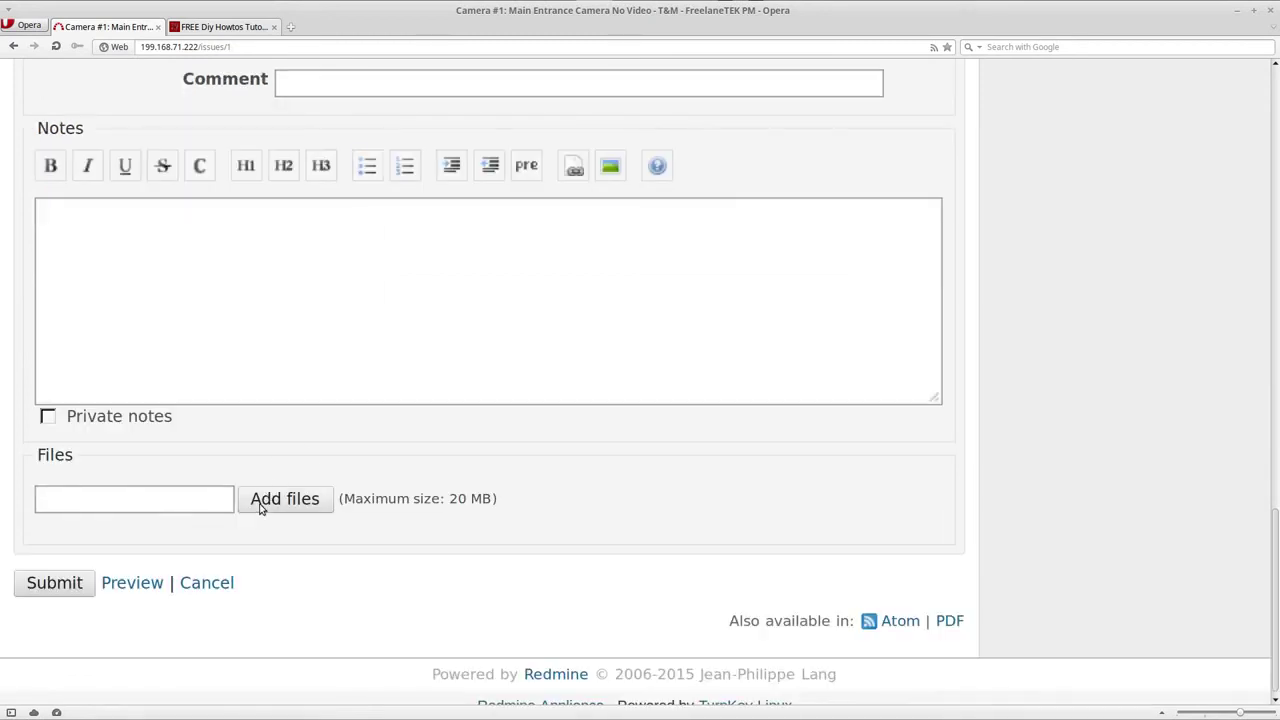
Attach Upload-file.png from the Desktop to the issue with the description "New Camera" and submit the update.
left_click(263, 506)
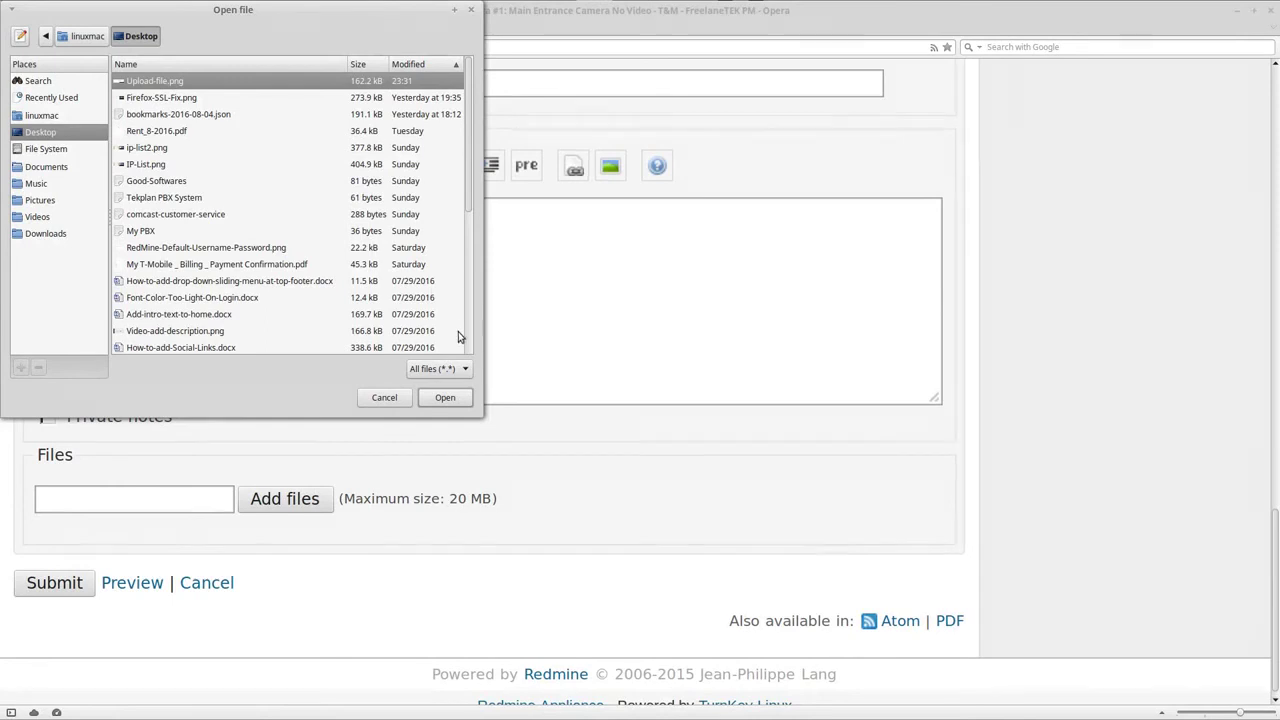
left_click(447, 400)
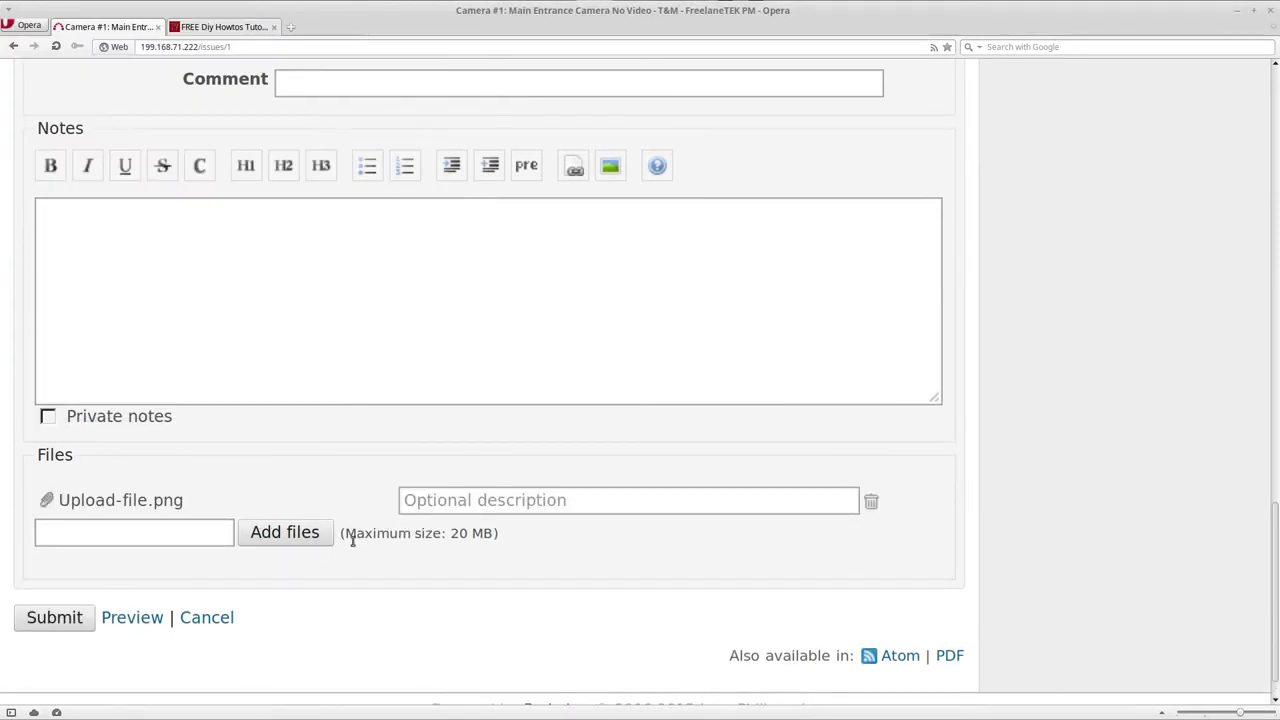
left_click(426, 502)
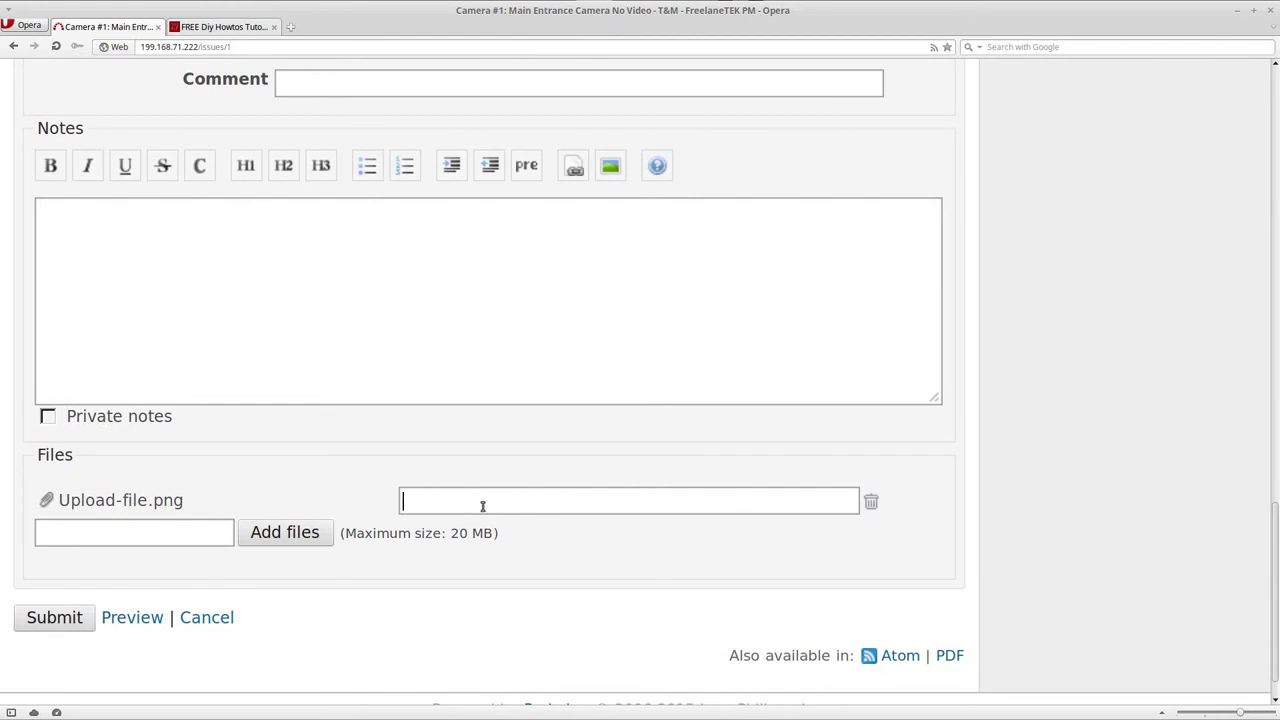
type("Camera")
key("BackSpace")
key("BackSpace")
key("BackSpace")
key("BackSpace")
key("BackSpace")
key("BackSpace")
key("BackSpace")
key("BackSpace")
type("New Camera")
left_click(55, 620)
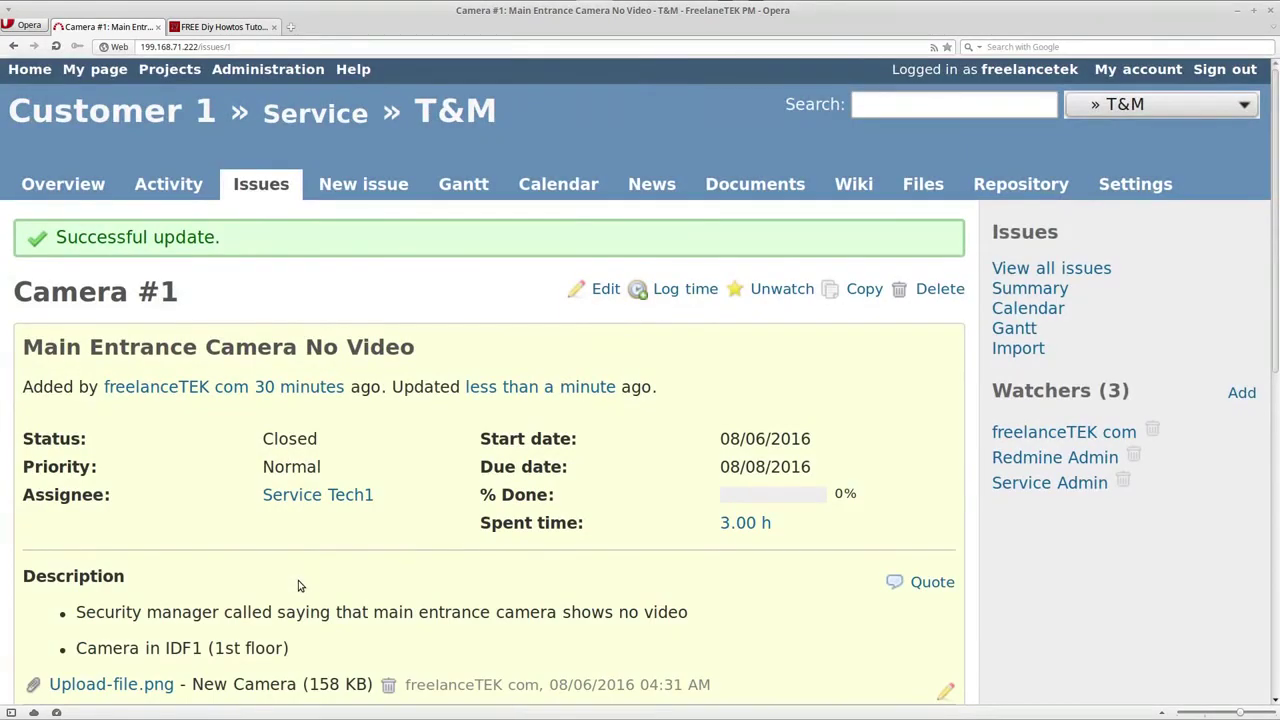
View the attached Upload-file.png from the issue's description area and return to the issue.
scroll(467, 407, "down", 1)
scroll(467, 407, "down", 3)
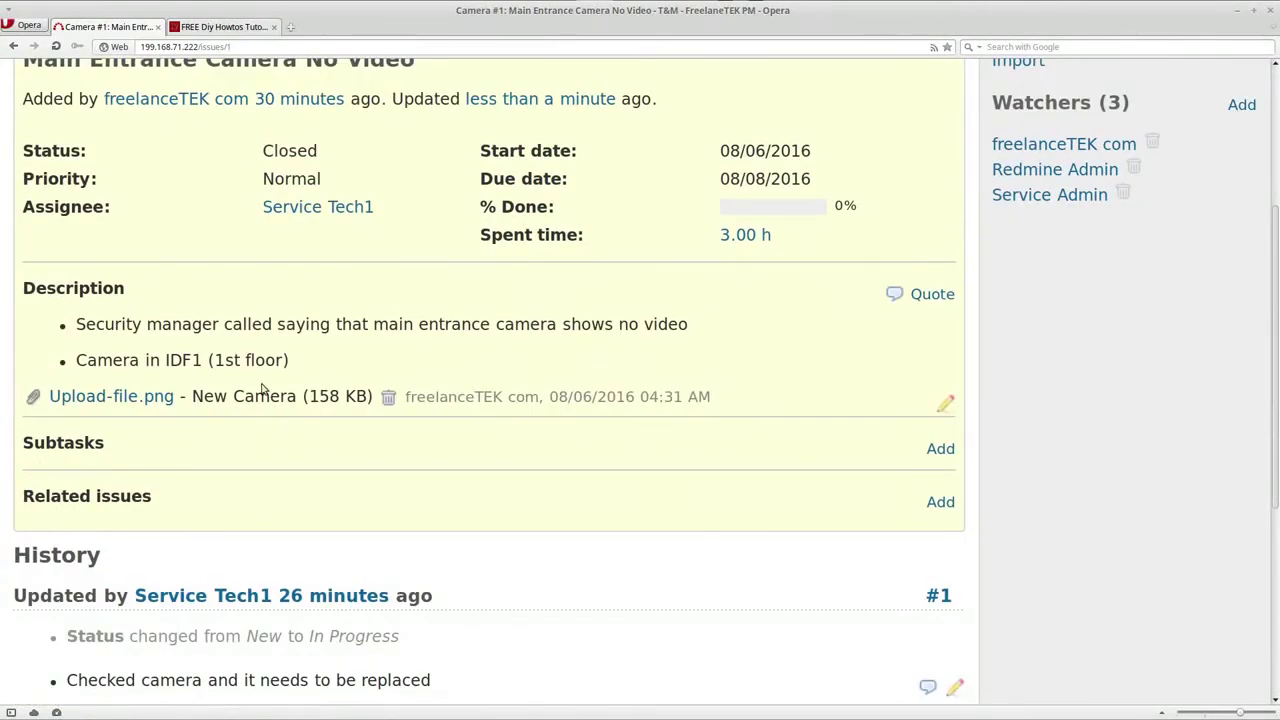
left_click(92, 402)
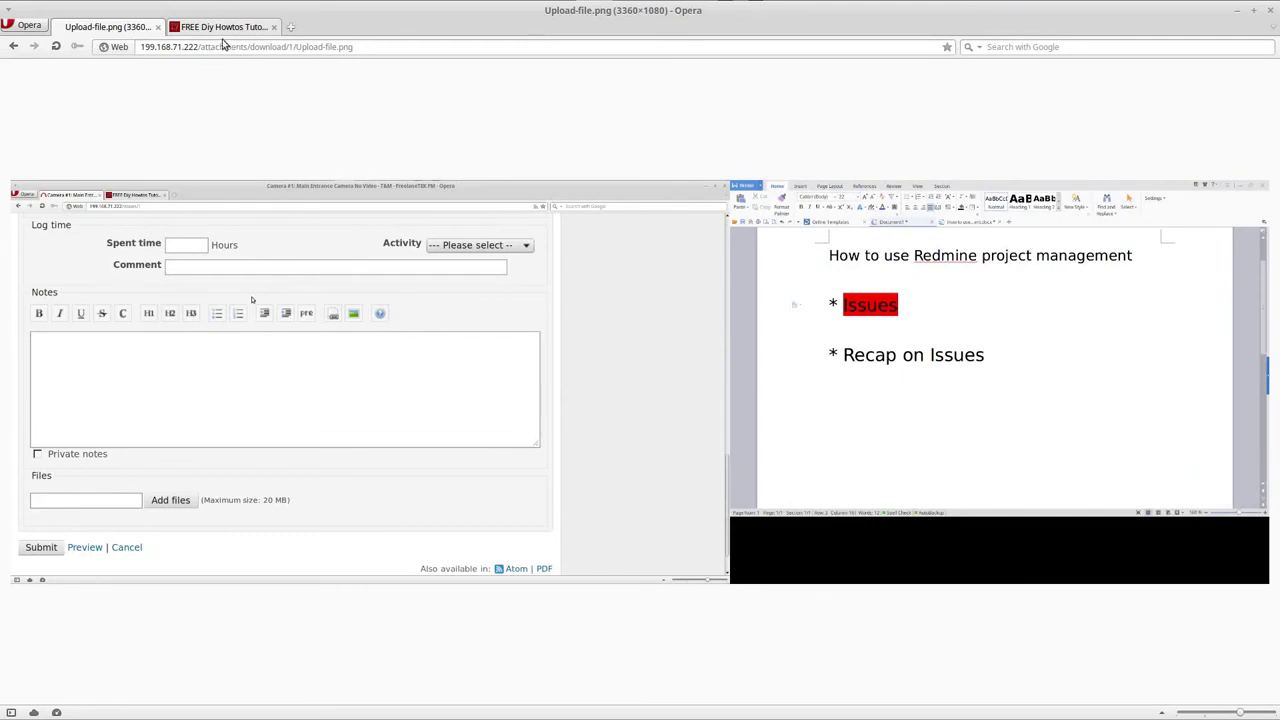
left_click(13, 47)
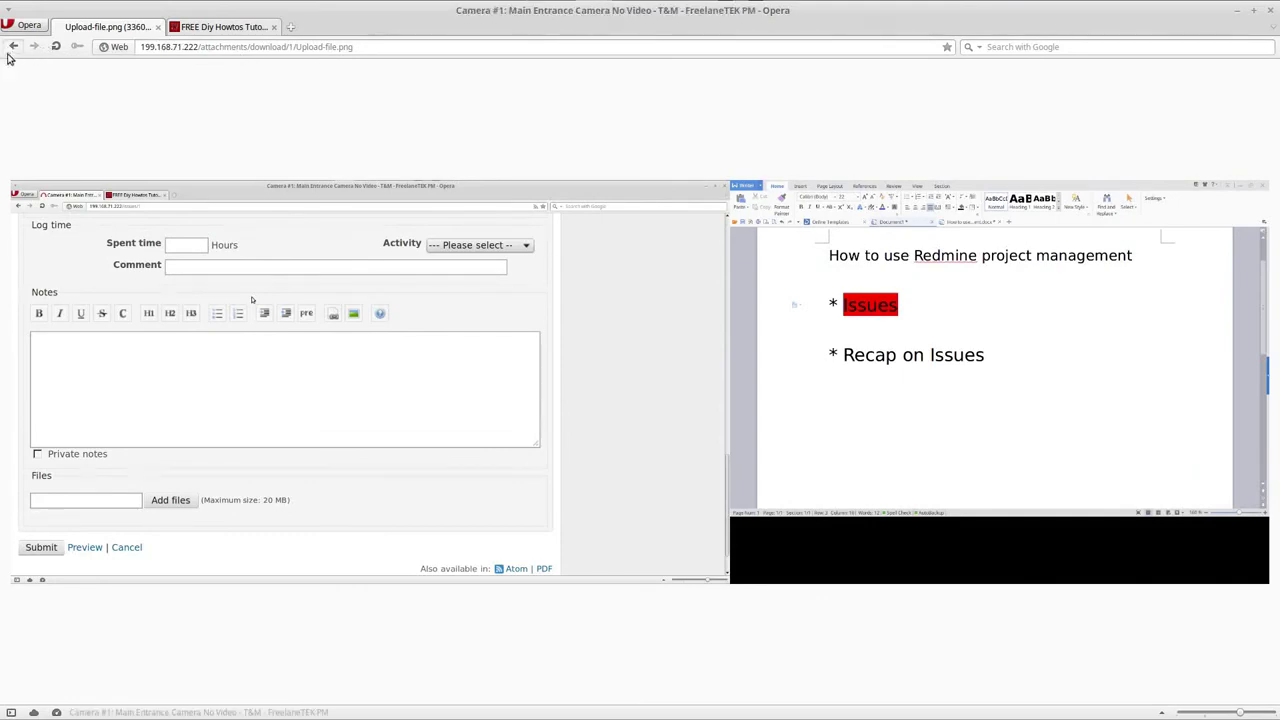
scroll(600, 446, "up", 3)
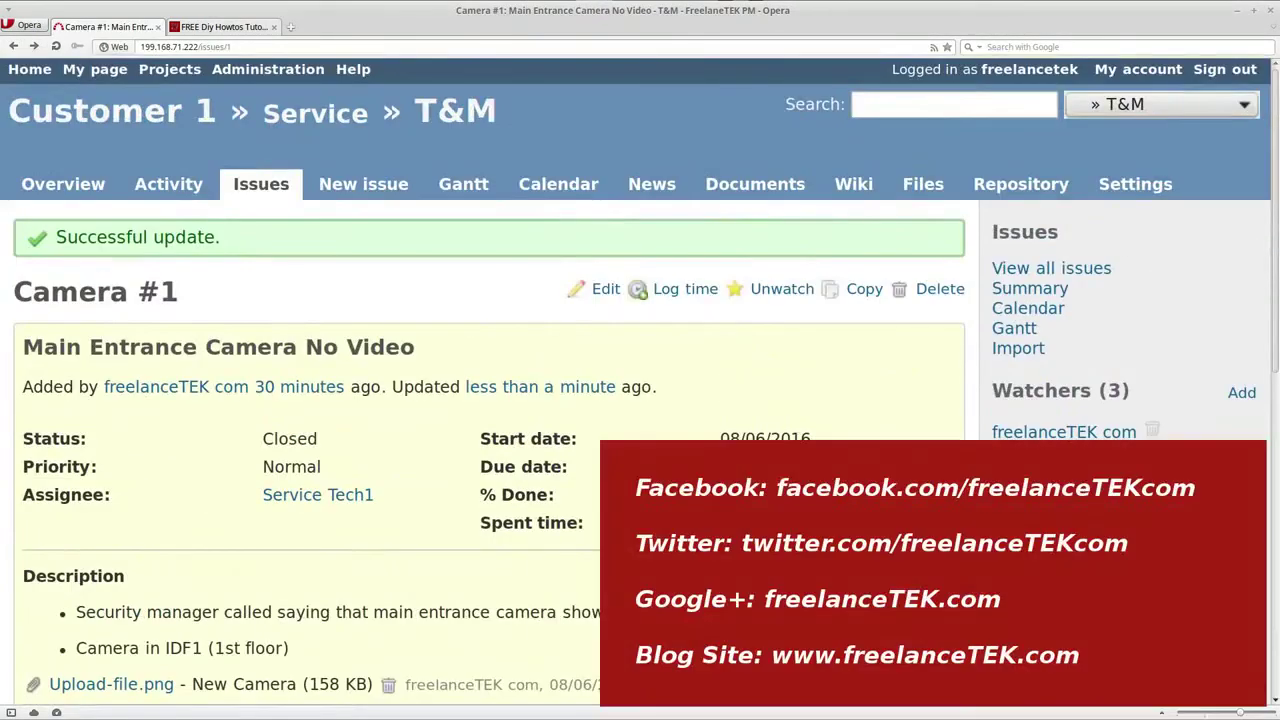
scroll(590, 448, "down", 4)
scroll(508, 451, "up", 3)
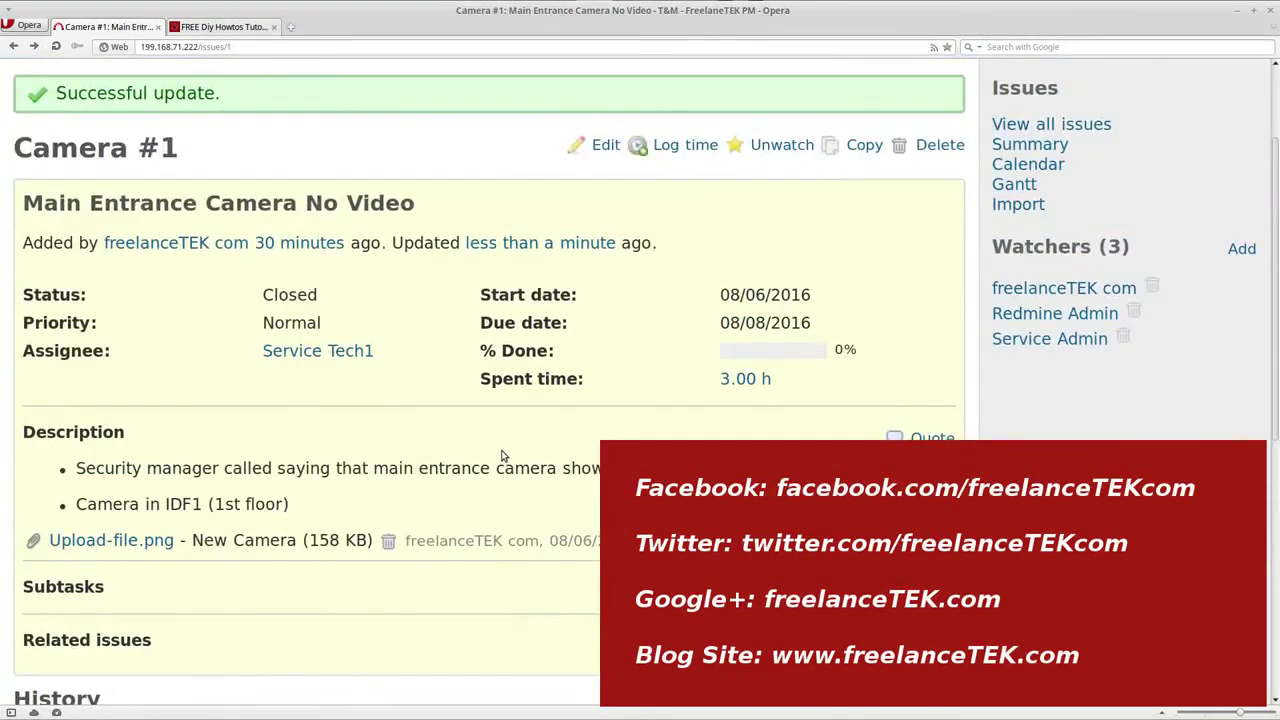
scroll(508, 455, "down", 1)
scroll(510, 470, "up", 2)
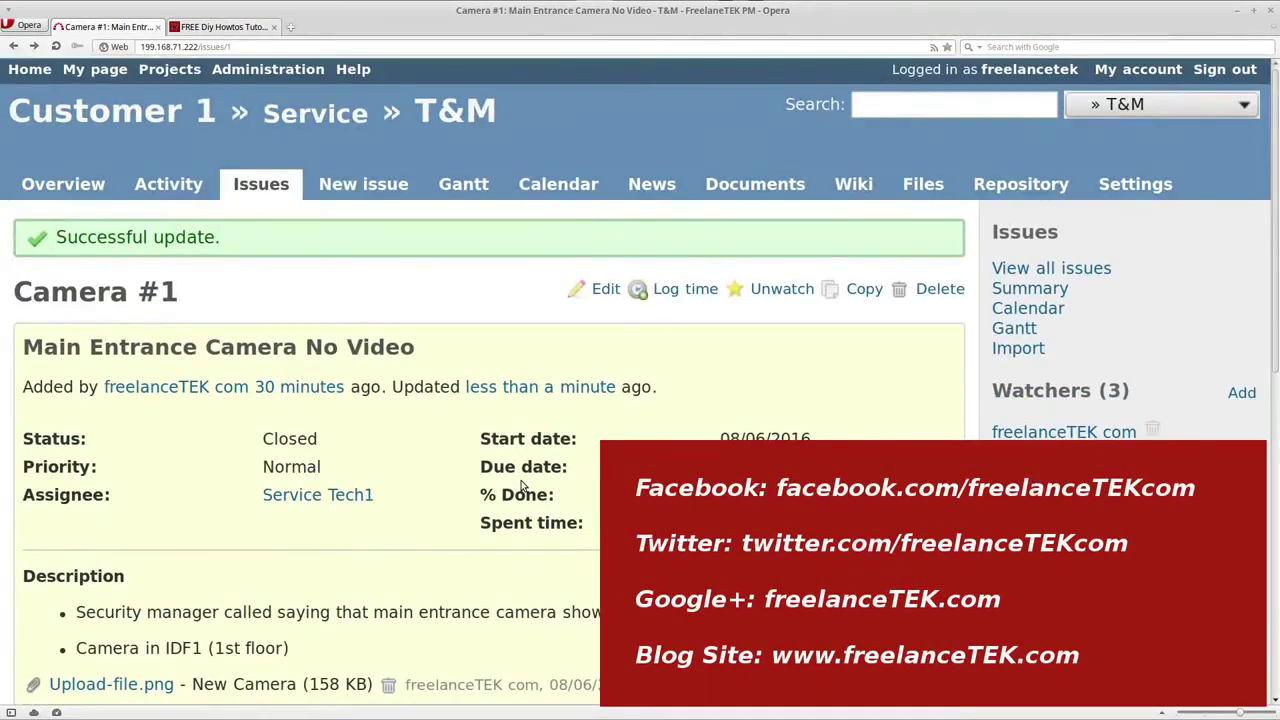